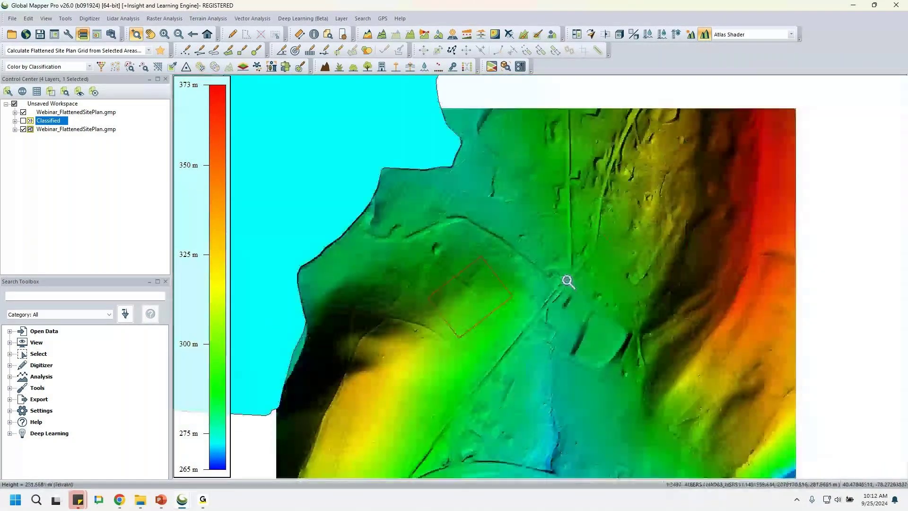
Draw a path profile line about 194 m long across the rectangular site area, from its northeast side to its southwest side.
{"action": "scroll", "coordinate": [340, 281], "scroll_direction": "up", "scroll_amount": 2}
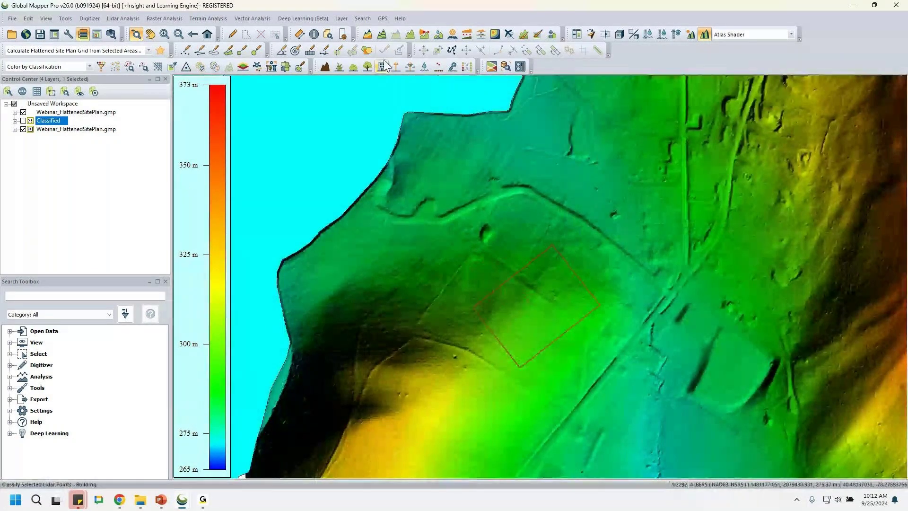
{"action": "left_click_drag", "start_coordinate": [644, 320], "coordinate": [624, 290]}
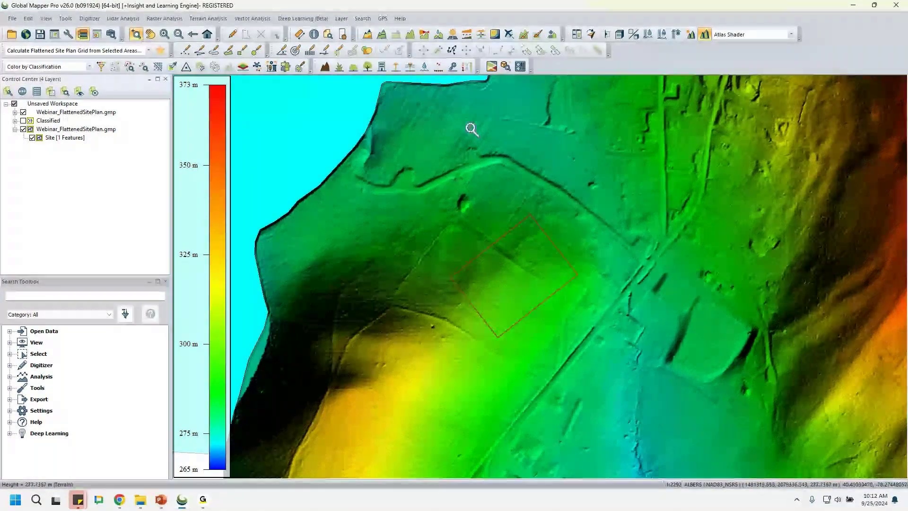
{"action": "left_click", "coordinate": [410, 34]}
{"action": "left_click", "coordinate": [576, 227]}
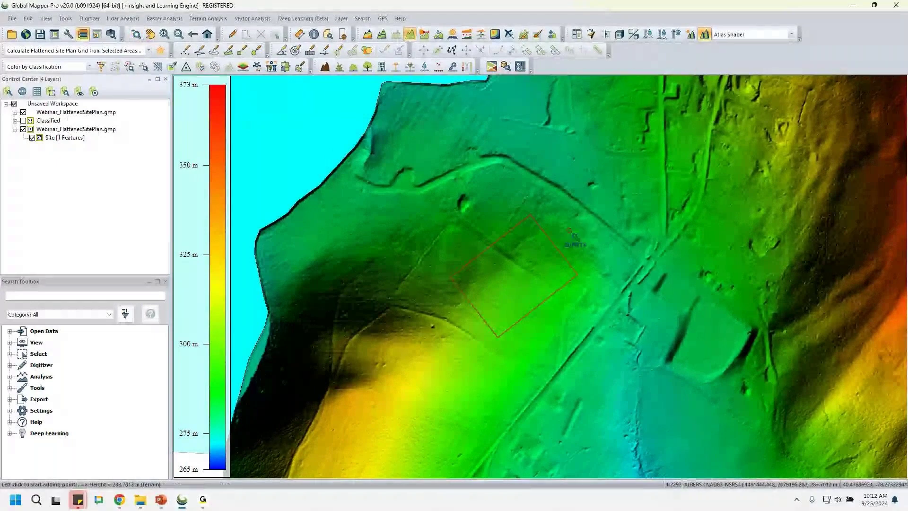
{"action": "right_click", "coordinate": [439, 321]}
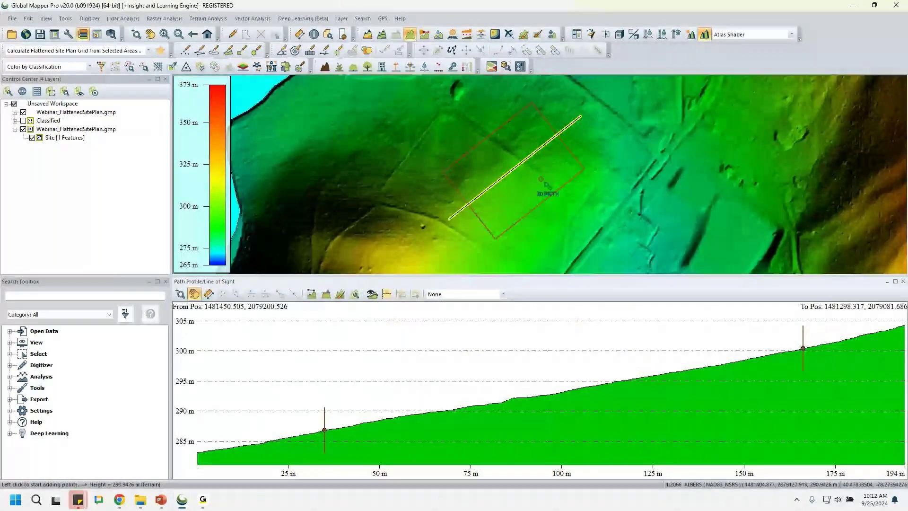
Select the rectangular site area, search the toolbox for "flatt" and start Calculate Flattened Site Plan Grid from Selected Areas.
{"action": "scroll", "coordinate": [547, 185], "scroll_direction": "up", "scroll_amount": 1}
{"action": "left_click_drag", "start_coordinate": [547, 185], "coordinate": [458, 193]}
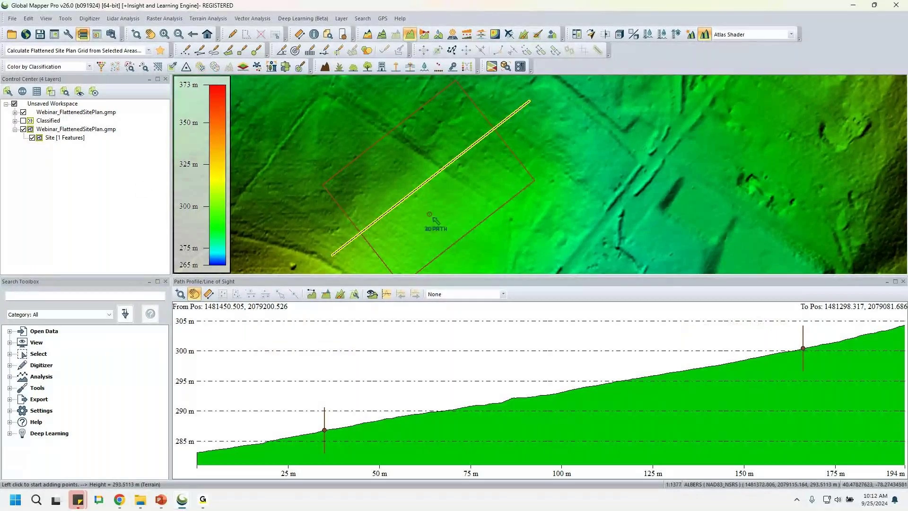
{"action": "left_click", "coordinate": [232, 34]}
{"action": "left_click", "coordinate": [386, 171]}
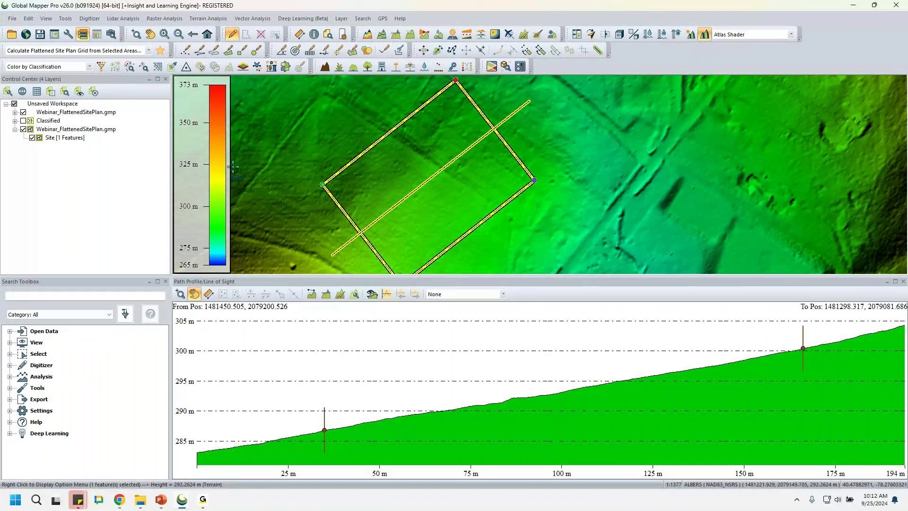
{"action": "left_click", "coordinate": [47, 295]}
{"action": "type", "text": "flatt"}
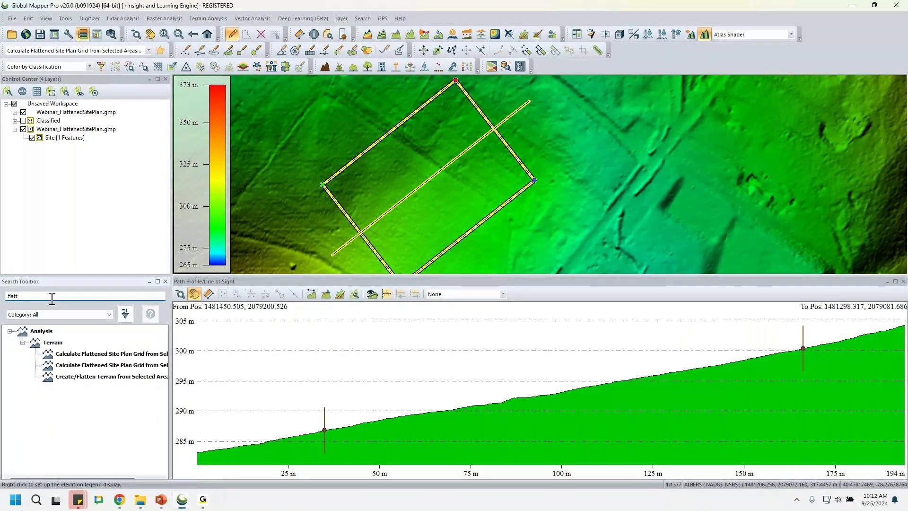
{"action": "left_click", "coordinate": [99, 356]}
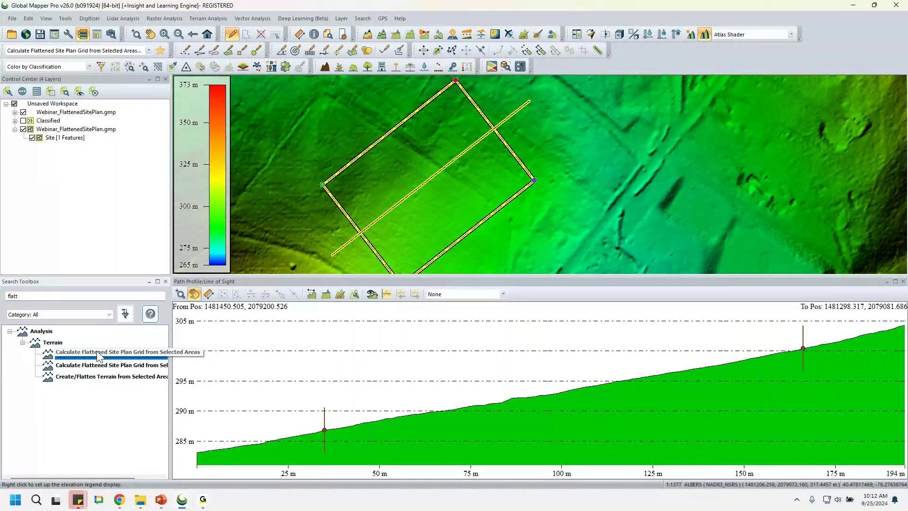
{"action": "double_click", "coordinate": [99, 355]}
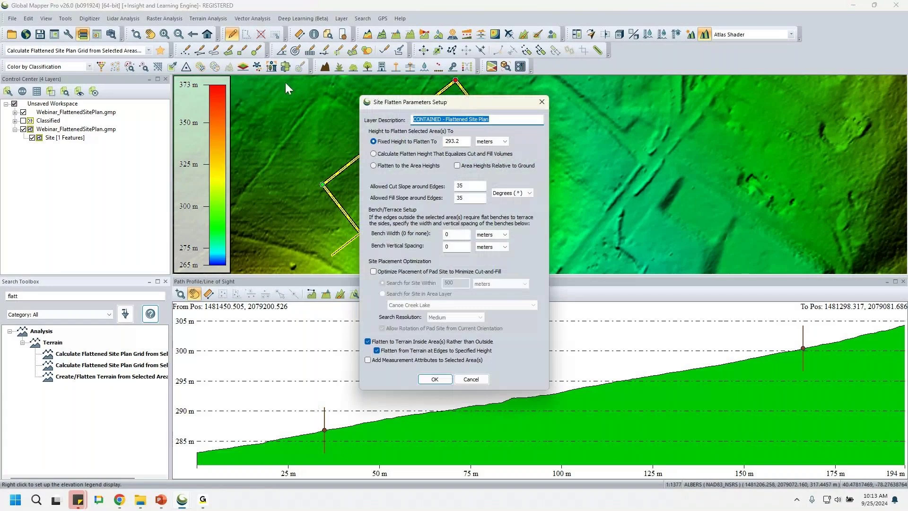
Set the layer description to "Flattened Site Plan" and turn off flattening to terrain inside the area.
{"action": "left_click_drag", "start_coordinate": [391, 103], "coordinate": [172, 104]}
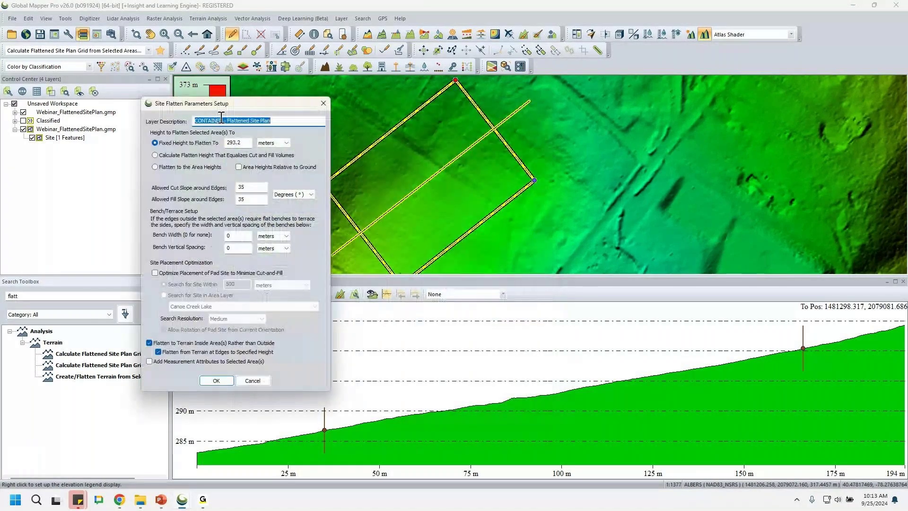
{"action": "left_click_drag", "start_coordinate": [227, 121], "coordinate": [132, 122]}
{"action": "key", "text": "BackSpace"}
{"action": "left_click", "coordinate": [149, 343]}
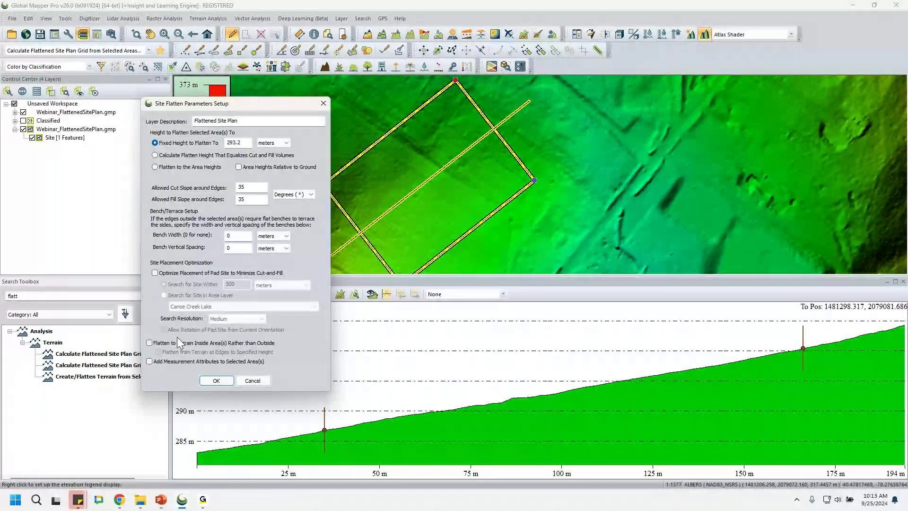
Set the fixed flatten height to 290 meters and calculate the flattened site plan.
{"action": "left_click_drag", "start_coordinate": [231, 143], "coordinate": [279, 143]}
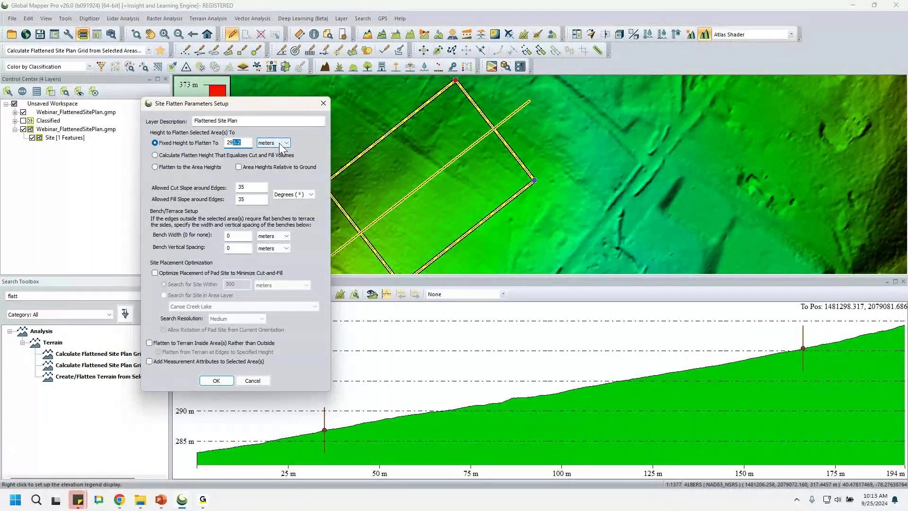
{"action": "type", "text": "0"}
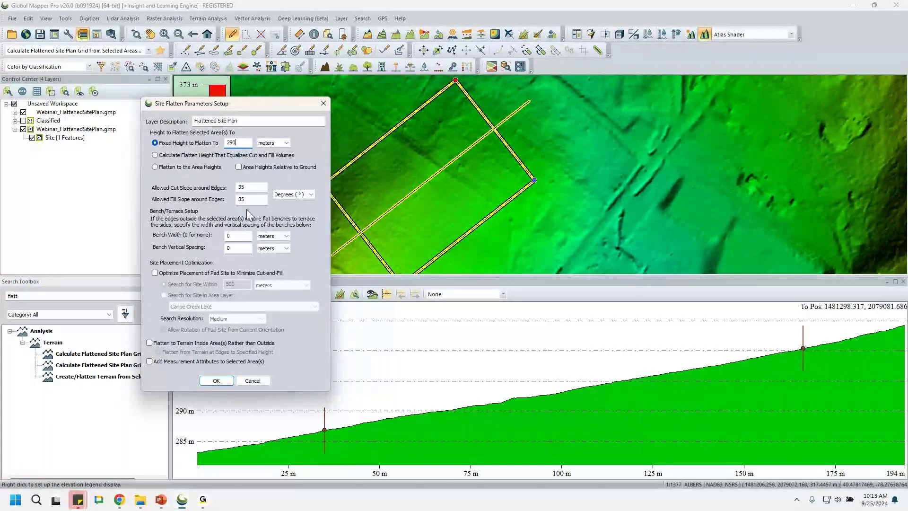
{"action": "left_click", "coordinate": [298, 197]}
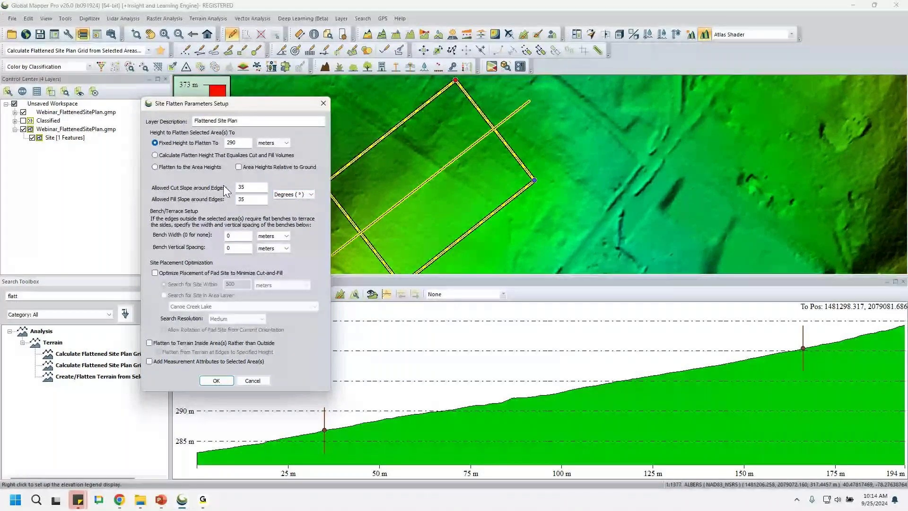
{"action": "left_click", "coordinate": [216, 380]}
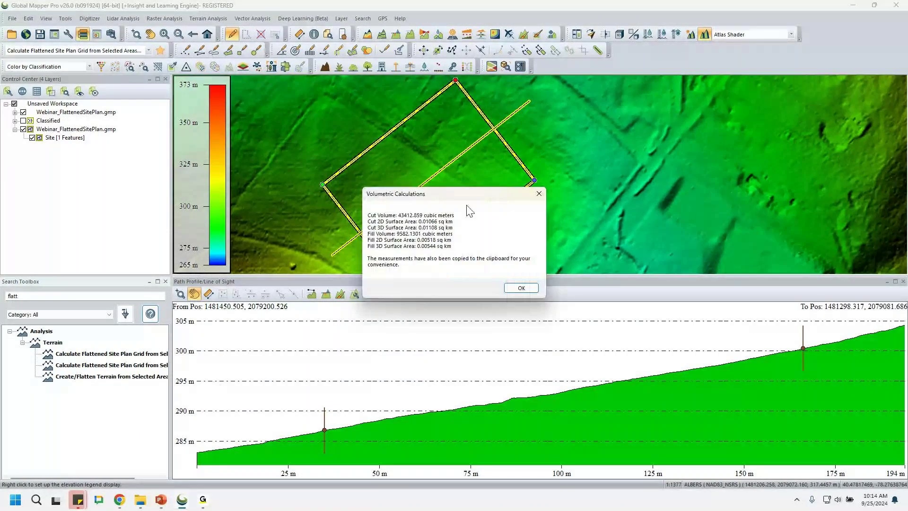
{"action": "left_click", "coordinate": [521, 288]}
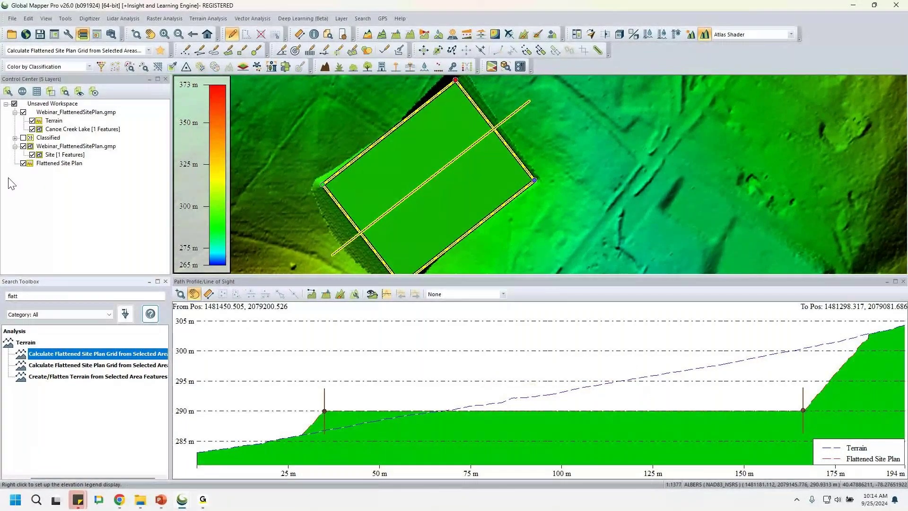
Hide the Flattened Site Plan layer and start another flattened site plan calculation described as "CONTAINED - Flattened Site Plan".
{"action": "left_click", "coordinate": [23, 163]}
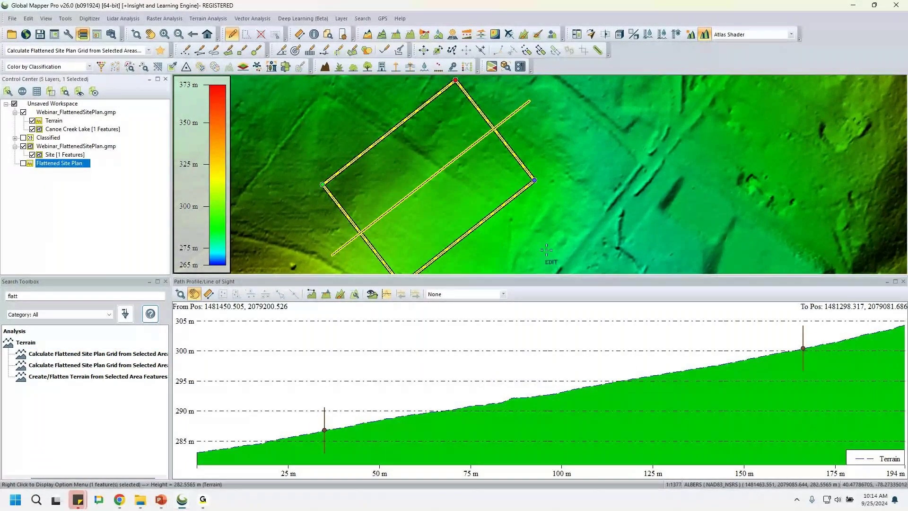
{"action": "double_click", "coordinate": [94, 365]}
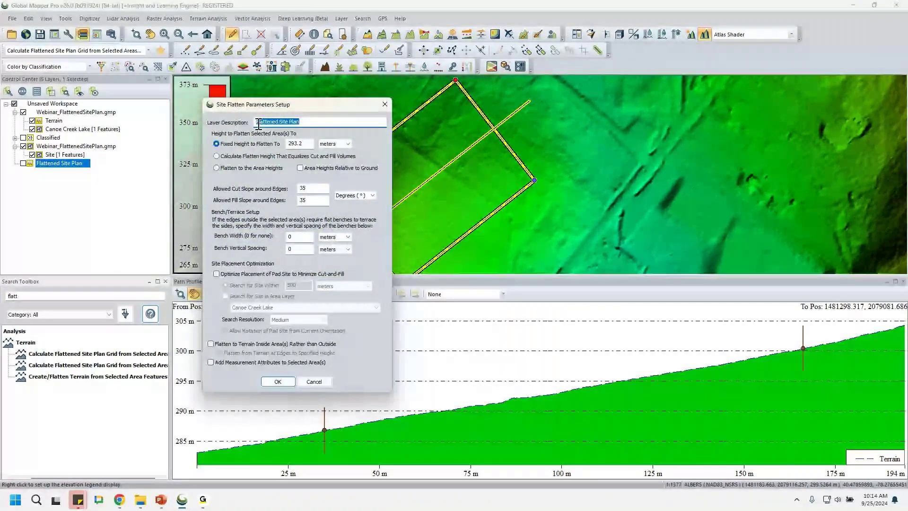
{"action": "left_click", "coordinate": [256, 123]}
{"action": "type", "text": "CONTAINED -"}
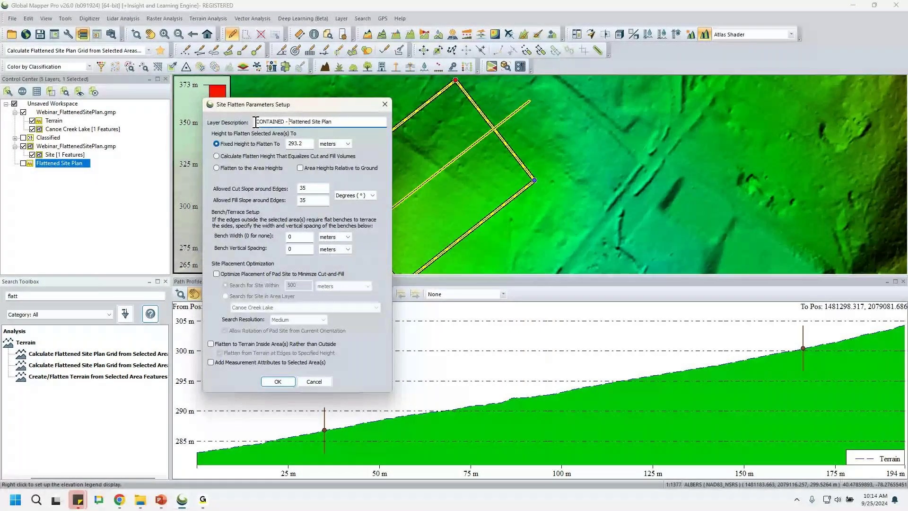
Calculate the contained site plan with a fixed height of 290 meters and flattening to terrain inside the area enabled.
{"action": "double_click", "coordinate": [298, 144]}
{"action": "type", "text": "290"}
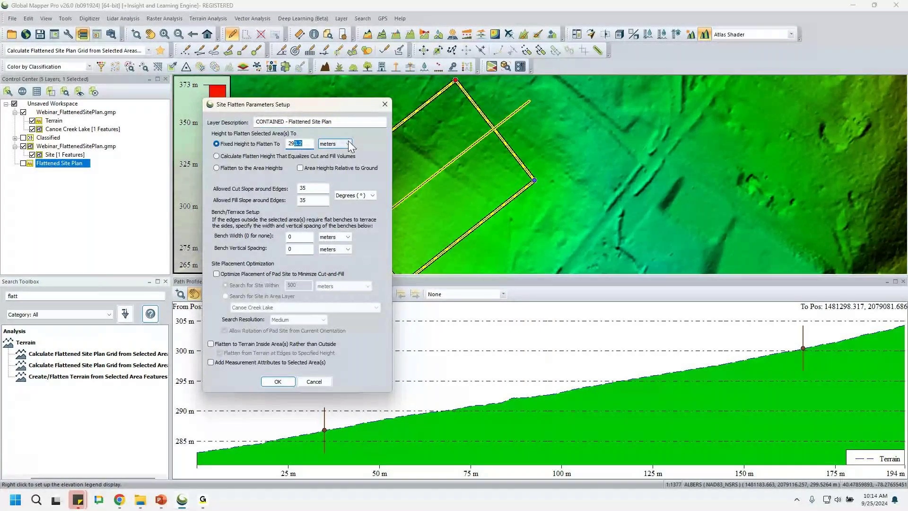
{"action": "left_click", "coordinate": [220, 346]}
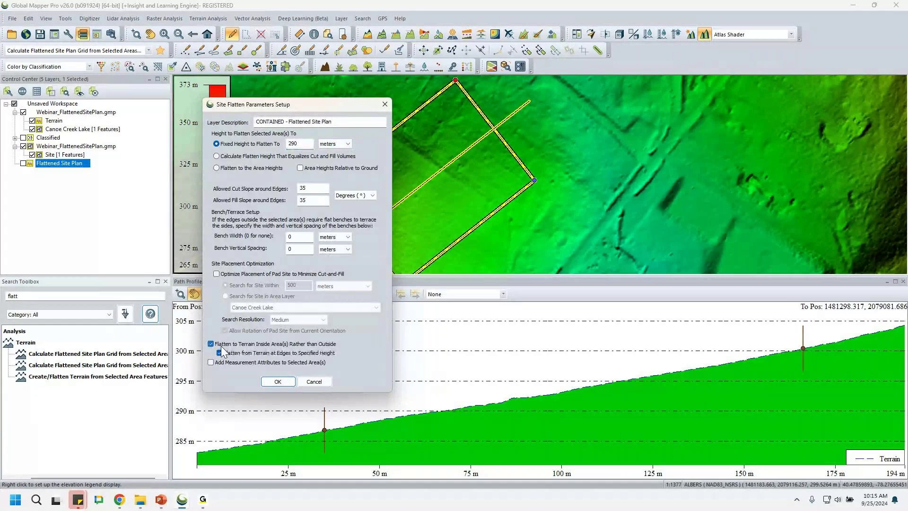
{"action": "left_click", "coordinate": [277, 381]}
{"action": "left_click", "coordinate": [277, 382]}
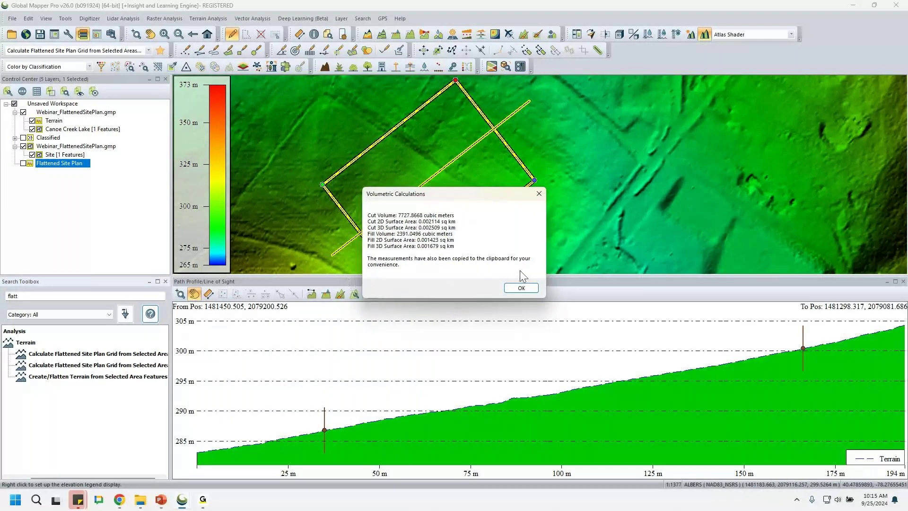
{"action": "left_click", "coordinate": [521, 289]}
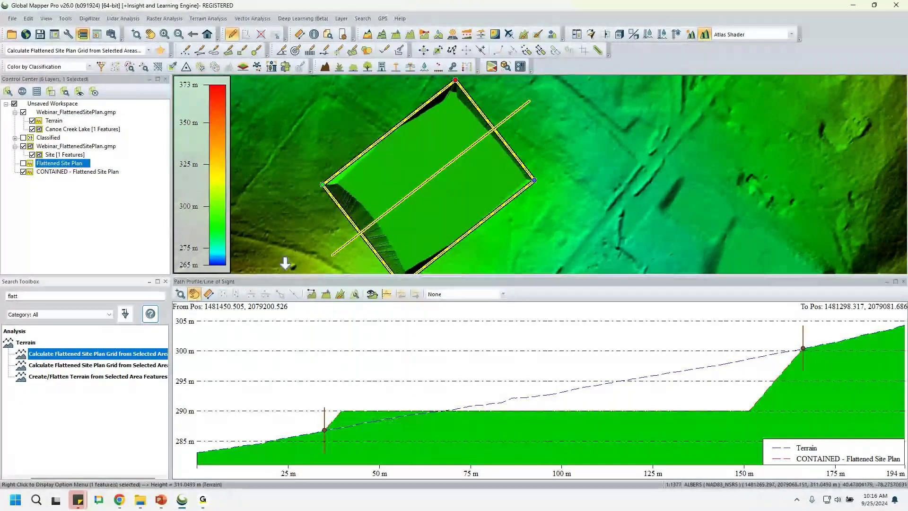
{"action": "left_click_drag", "start_coordinate": [335, 284], "coordinate": [335, 293]}
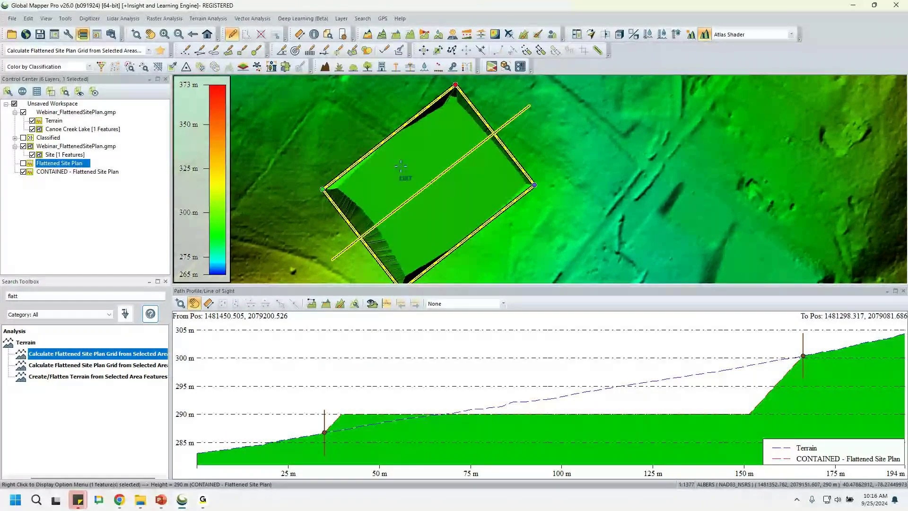
Switch to the other Global Mapper window with the lake terrain and select the main road segment running along the lake shore.
{"action": "mouse_move", "coordinate": [182, 505]}
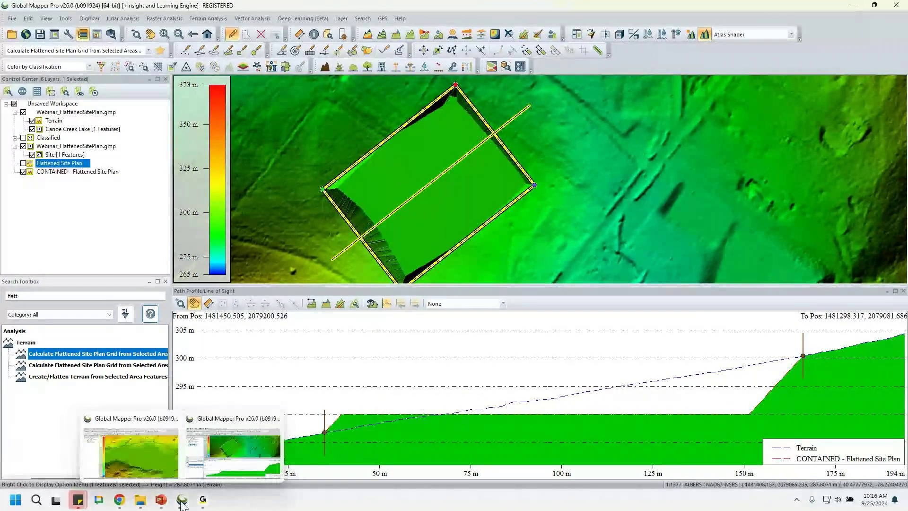
{"action": "mouse_move", "coordinate": [148, 450]}
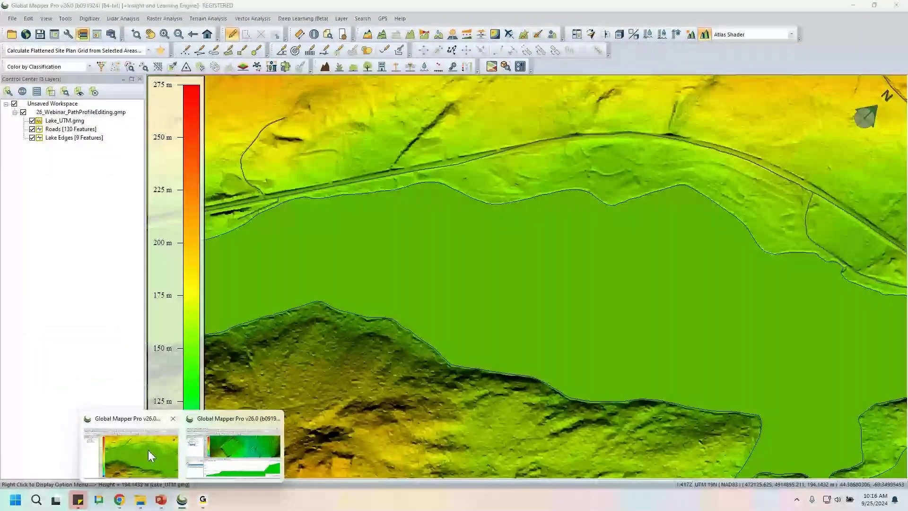
{"action": "left_click", "coordinate": [148, 450]}
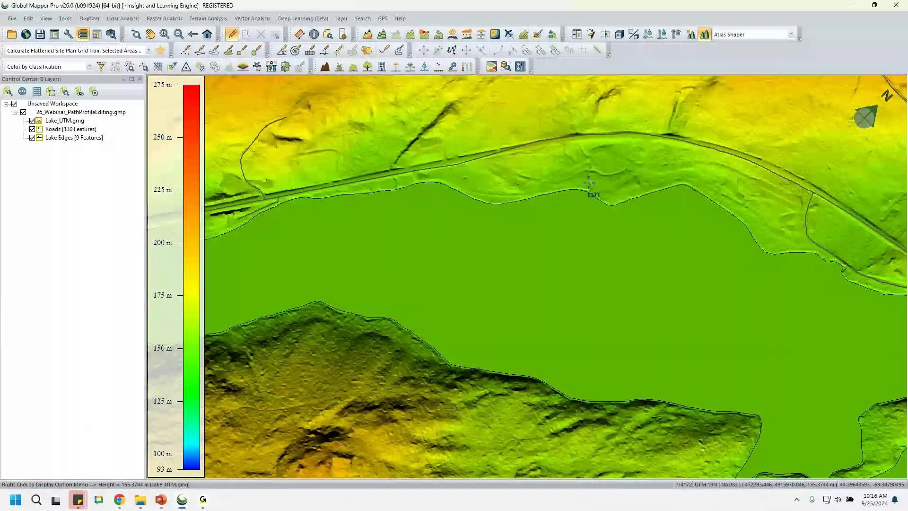
{"action": "scroll", "coordinate": [576, 267], "scroll_direction": "down", "scroll_amount": 1}
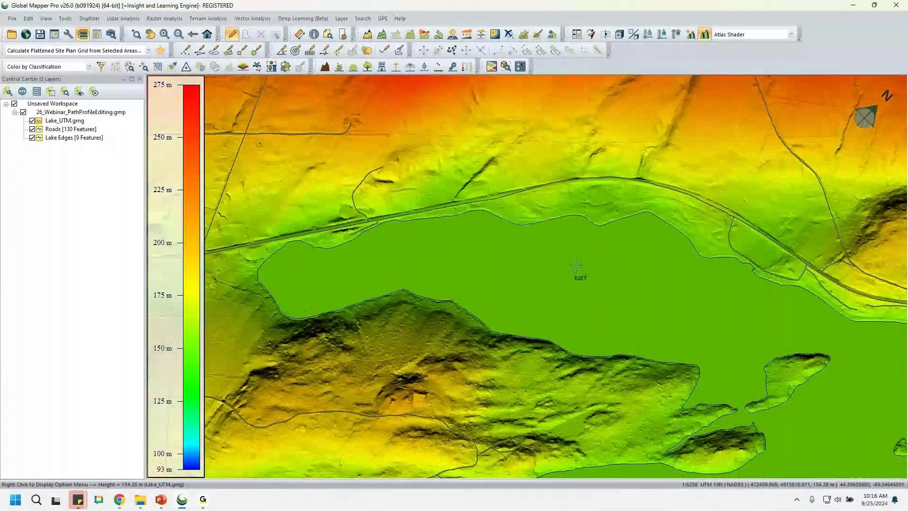
{"action": "scroll", "coordinate": [576, 267], "scroll_direction": "down", "scroll_amount": 1}
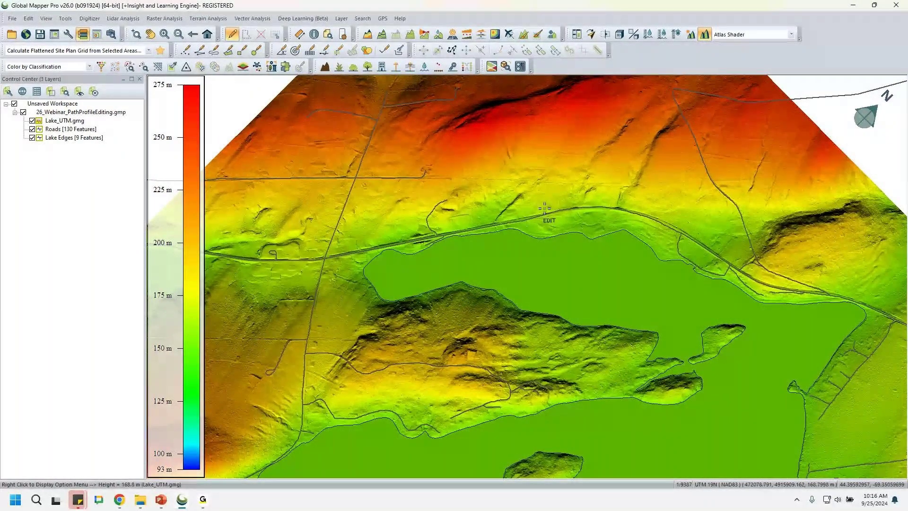
{"action": "scroll", "coordinate": [545, 209], "scroll_direction": "up", "scroll_amount": 1}
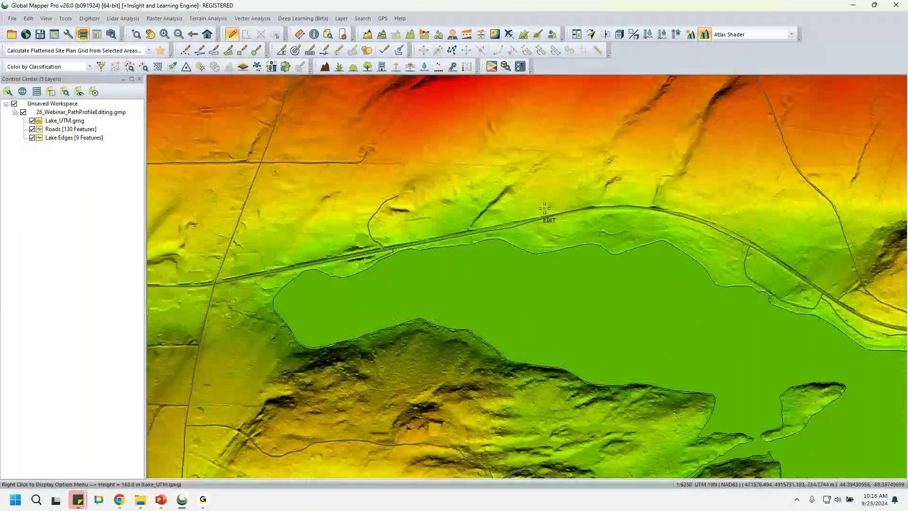
{"action": "scroll", "coordinate": [545, 209], "scroll_direction": "up", "scroll_amount": 1}
{"action": "left_click", "coordinate": [544, 208]}
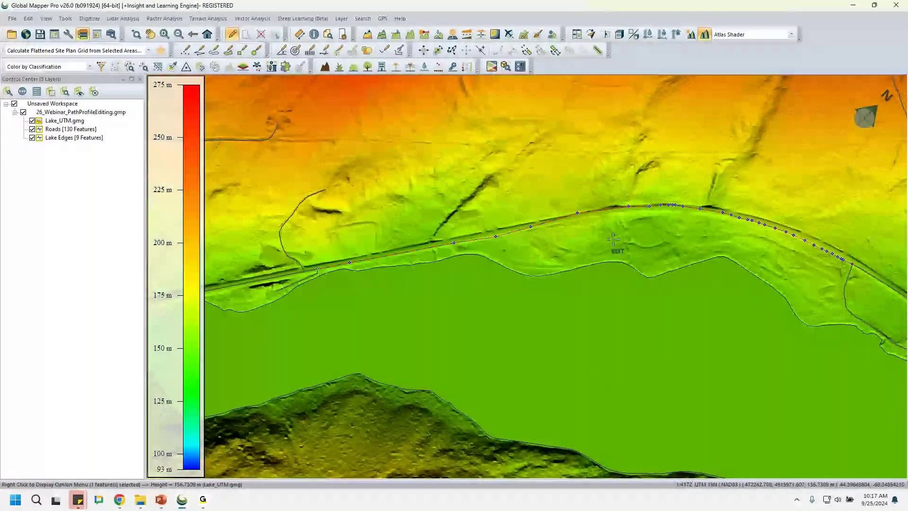
Examine how the vertices of the selected lakeside road line match the road visible in the terrain along its full length.
{"action": "scroll", "coordinate": [613, 239], "scroll_direction": "up", "scroll_amount": 1}
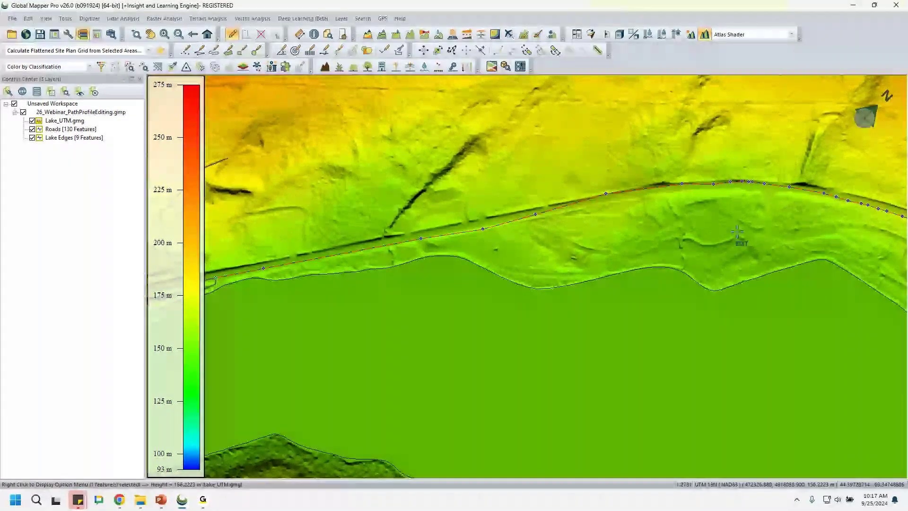
{"action": "key", "text": "Right"}
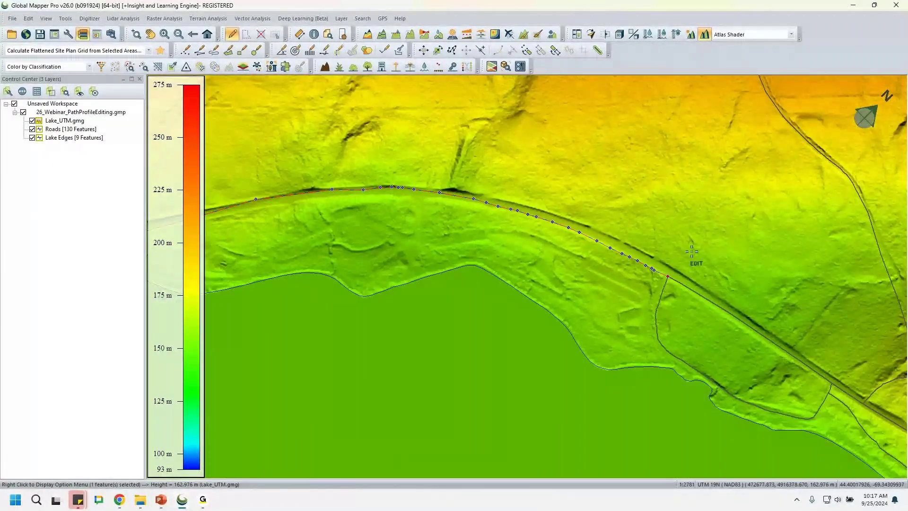
{"action": "key", "text": "Left"}
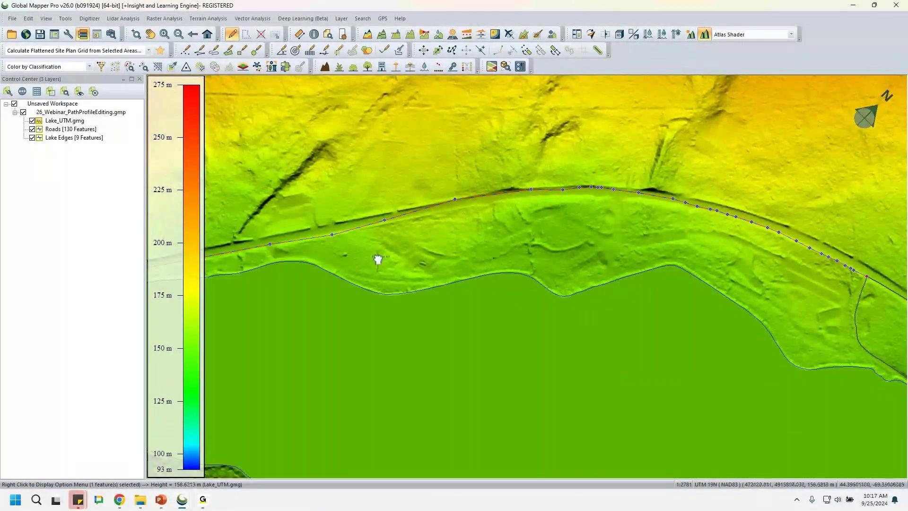
{"action": "left_click_drag", "start_coordinate": [377, 257], "coordinate": [475, 219]}
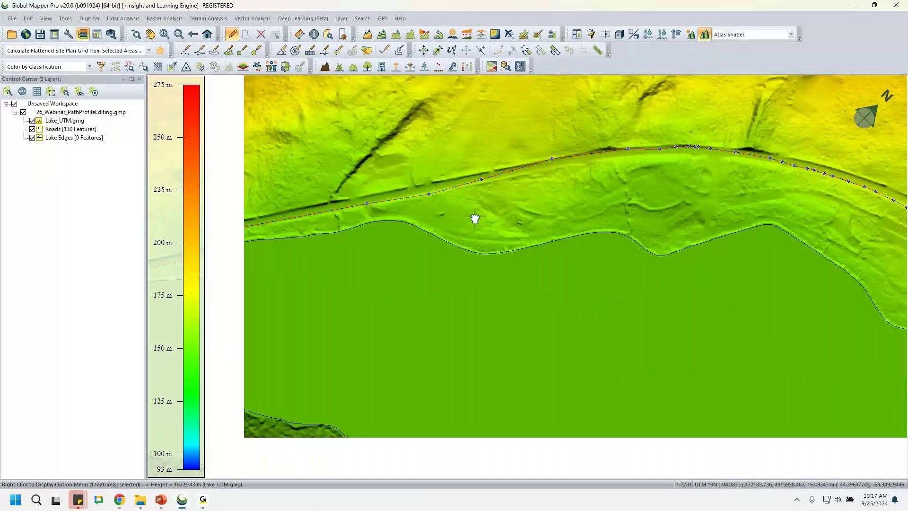
{"action": "scroll", "coordinate": [458, 245], "scroll_direction": "down", "scroll_amount": 1}
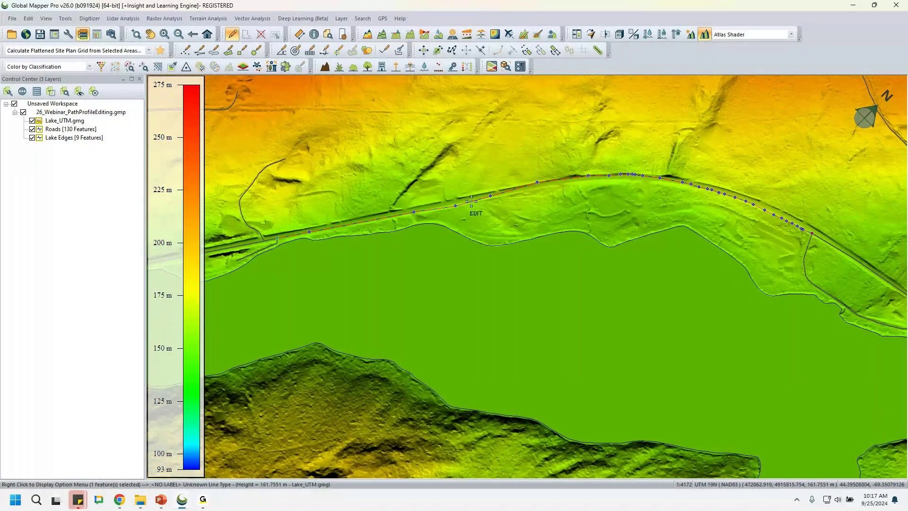
{"action": "scroll", "coordinate": [472, 201], "scroll_direction": "up", "scroll_amount": 2}
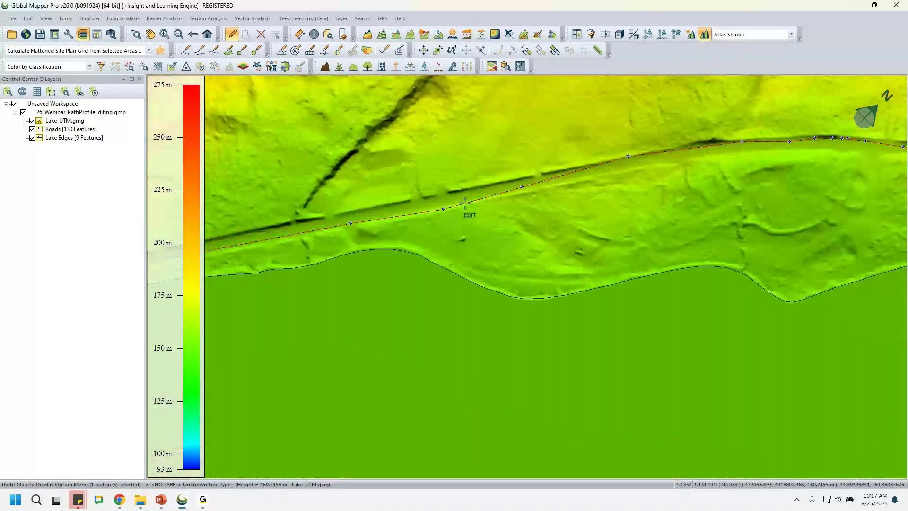
{"action": "left_click", "coordinate": [442, 208]}
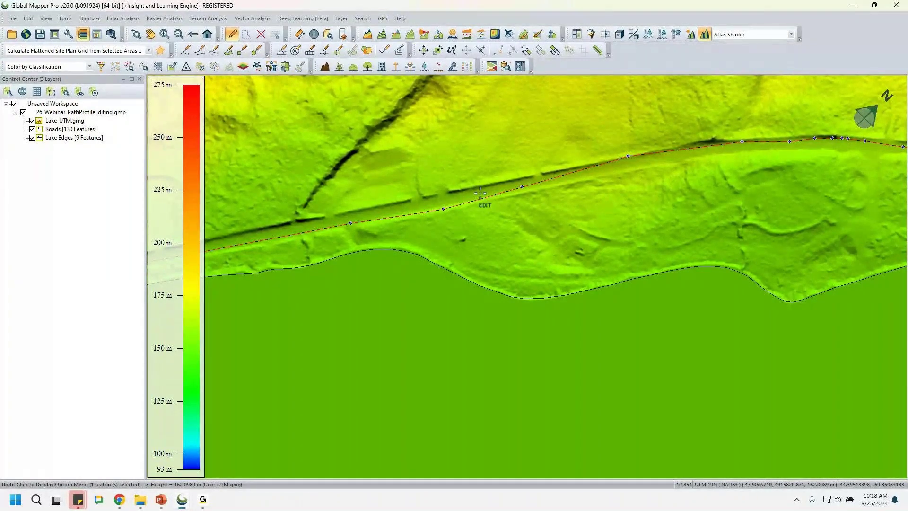
Generate a path profile along the selected road line.
{"action": "left_click", "coordinate": [89, 20]}
{"action": "mouse_move", "coordinate": [172, 284]}
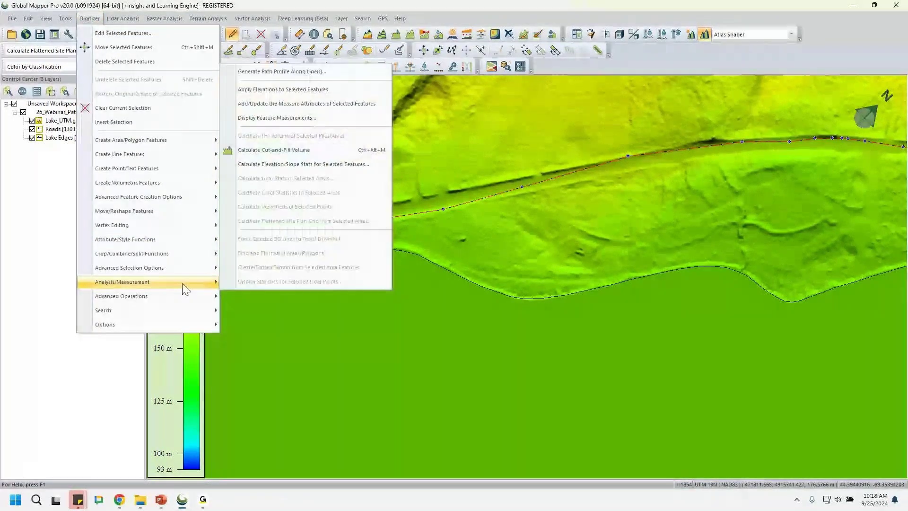
{"action": "left_click", "coordinate": [273, 74]}
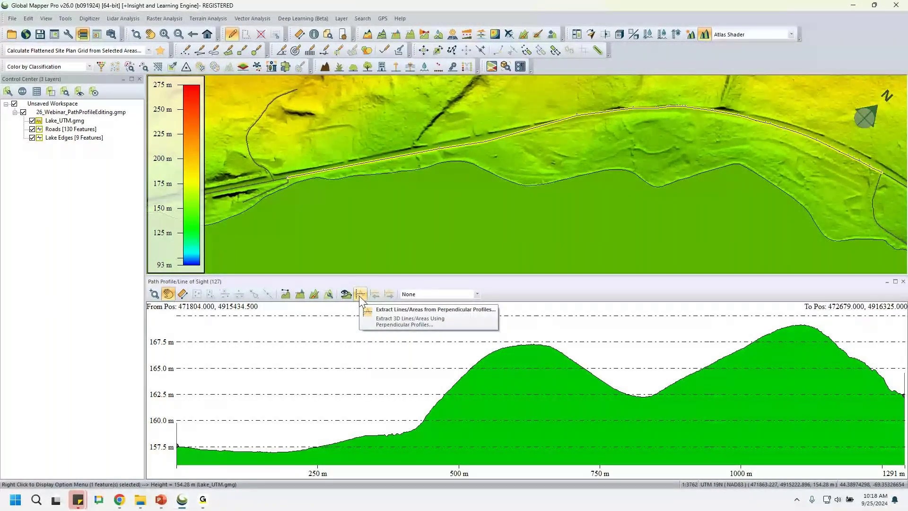
Start perpendicular profile extraction to edit the selected road line, and apply elevations to it from the terrain layers.
{"action": "left_click", "coordinate": [360, 297]}
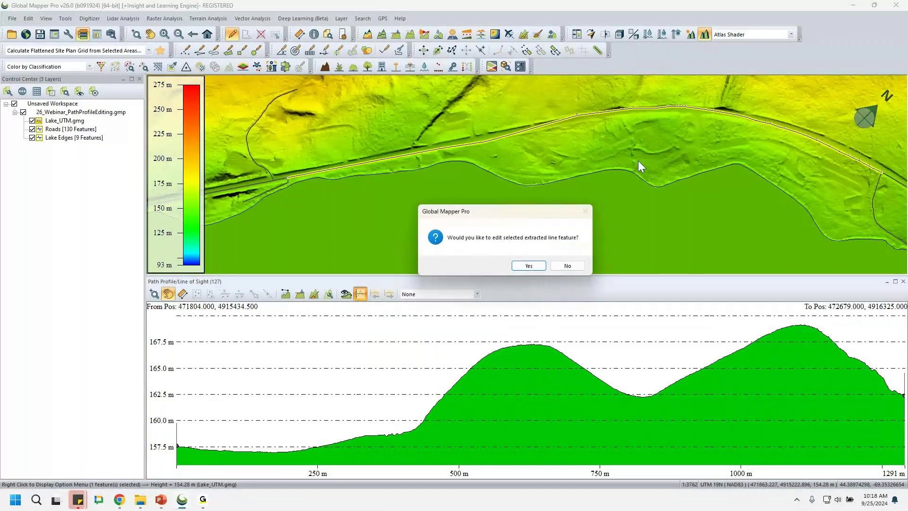
{"action": "left_click", "coordinate": [529, 266]}
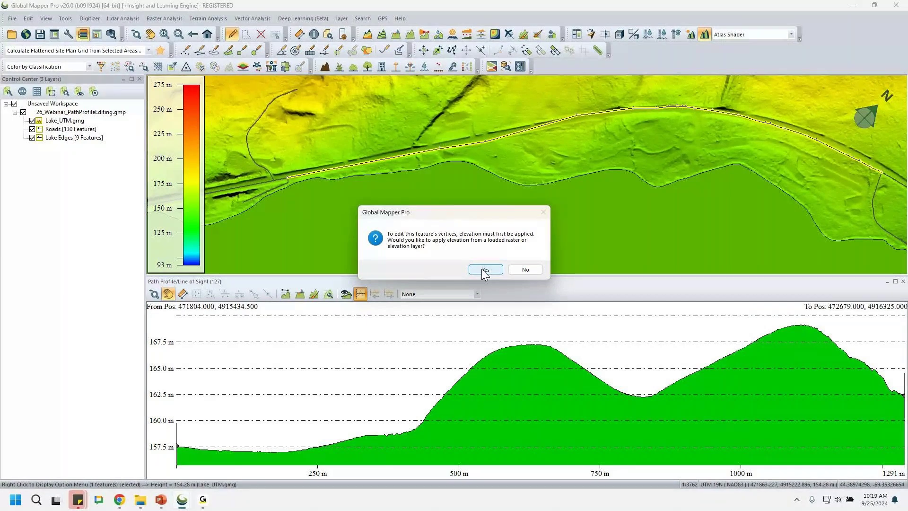
{"action": "left_click", "coordinate": [485, 269]}
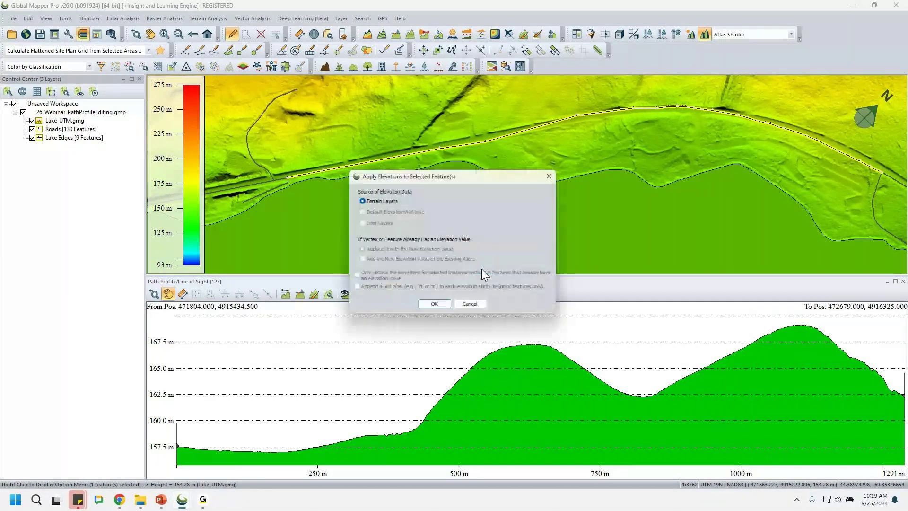
{"action": "left_click", "coordinate": [428, 309]}
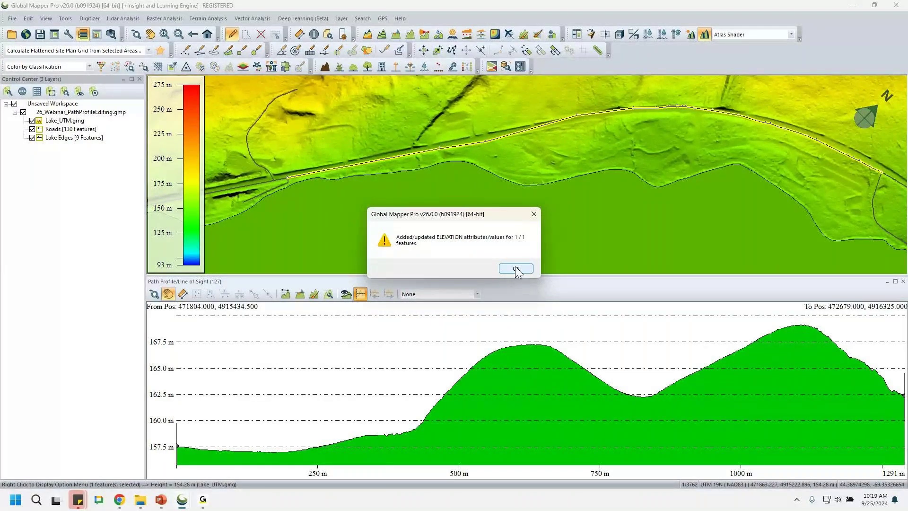
{"action": "left_click", "coordinate": [515, 269]}
Set the total length of each line segment perpendicular to the road to 50 meters.
{"action": "left_click", "coordinate": [481, 274]}
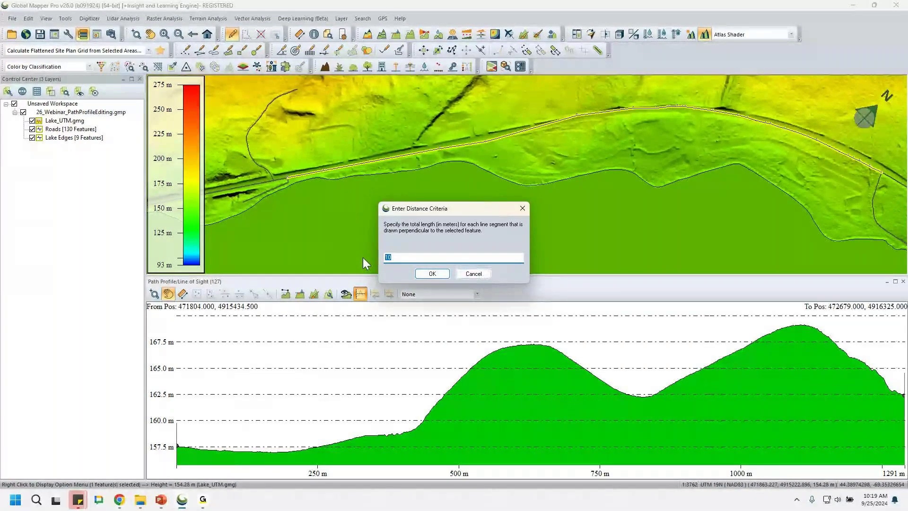
{"action": "type", "text": "5"}
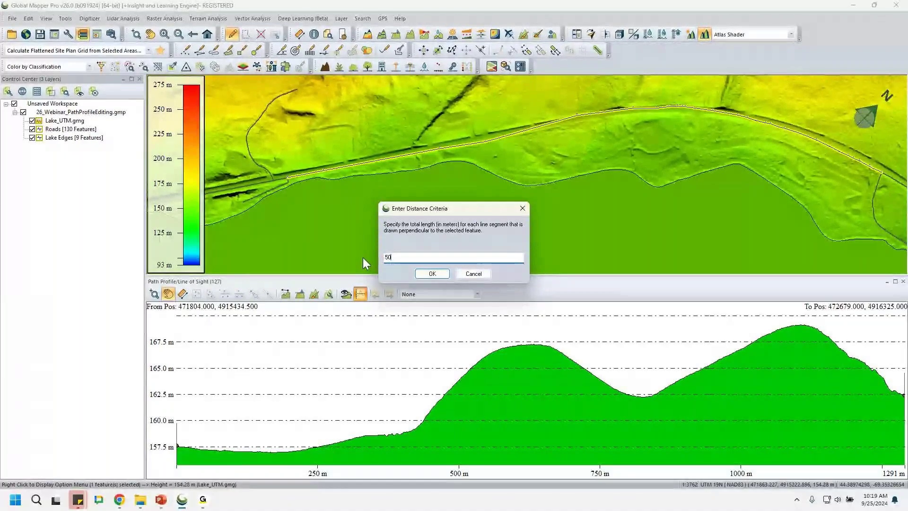
{"action": "left_click", "coordinate": [432, 274]}
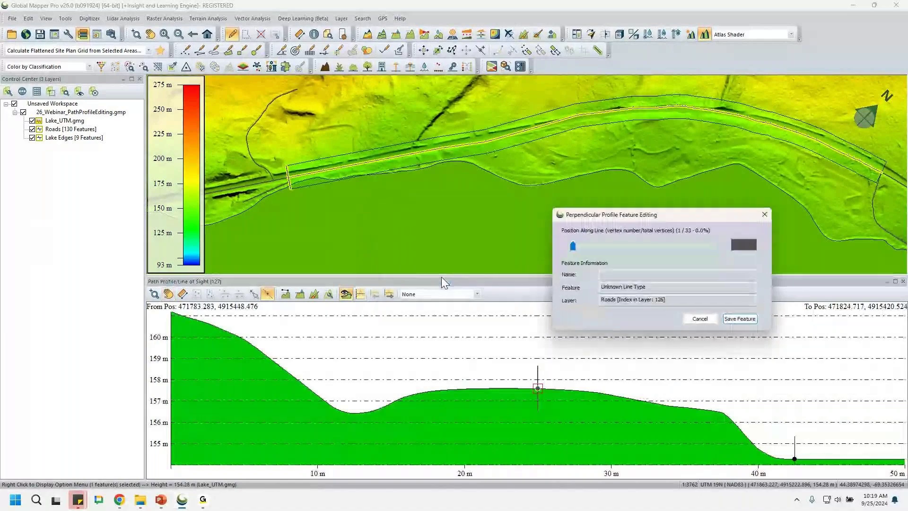
Move the feature editing dialog clear of the map, and view the perpendicular profiles up to the third vertex and back to the second.
{"action": "scroll", "coordinate": [321, 159], "scroll_direction": "up", "scroll_amount": 2}
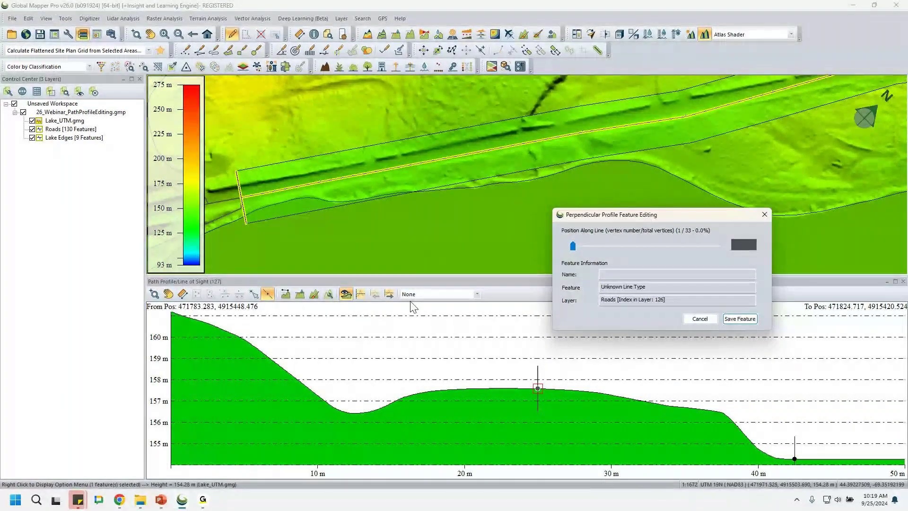
{"action": "left_click_drag", "start_coordinate": [706, 213], "coordinate": [791, 192]}
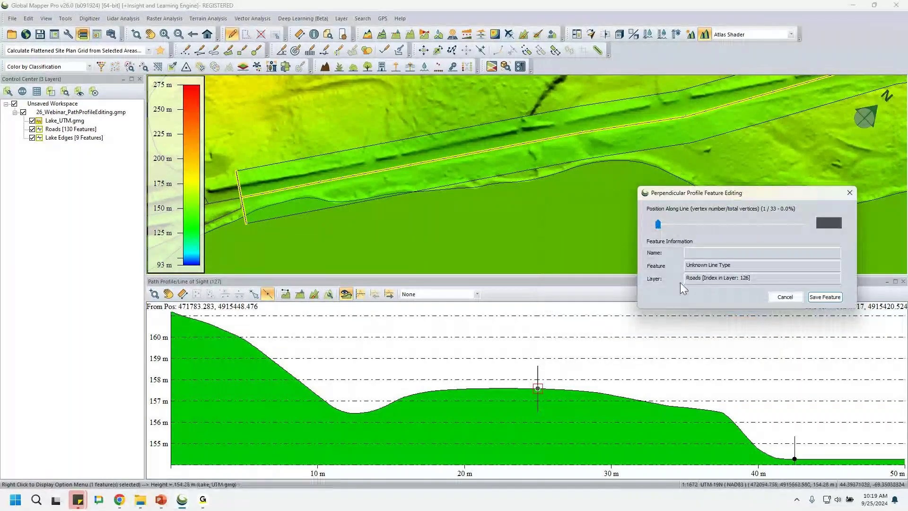
{"action": "left_click", "coordinate": [389, 294]}
{"action": "left_click", "coordinate": [389, 294]}
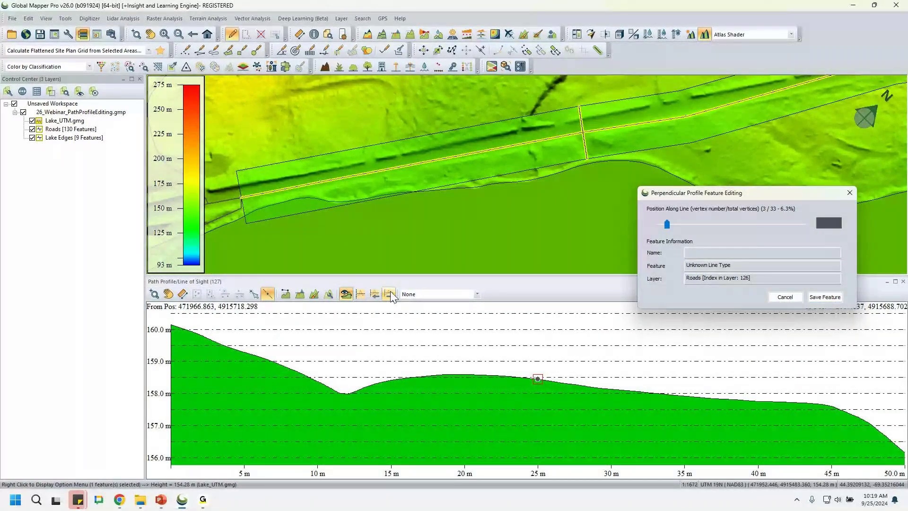
{"action": "left_click", "coordinate": [375, 295]}
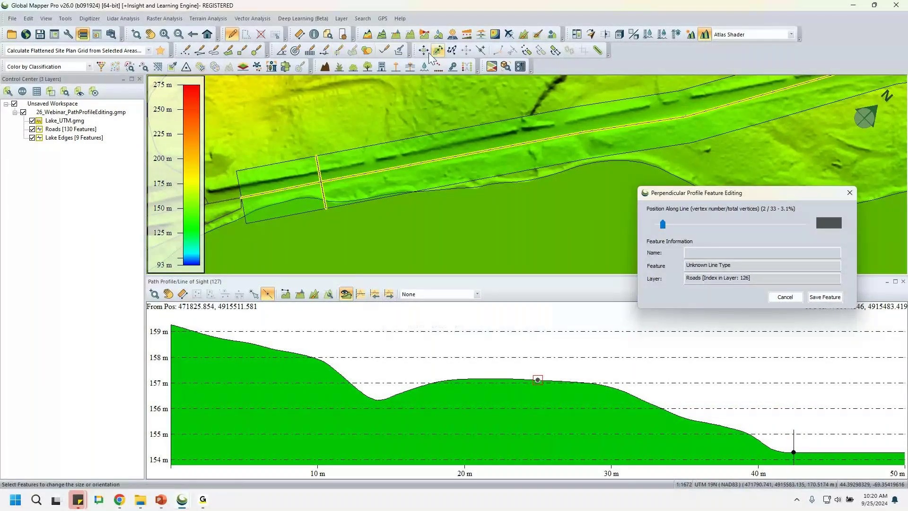
Display the feature vertices on the map, and view the perpendicular profiles up to the fifth vertex and back to the fourth.
{"action": "left_click", "coordinate": [451, 51]}
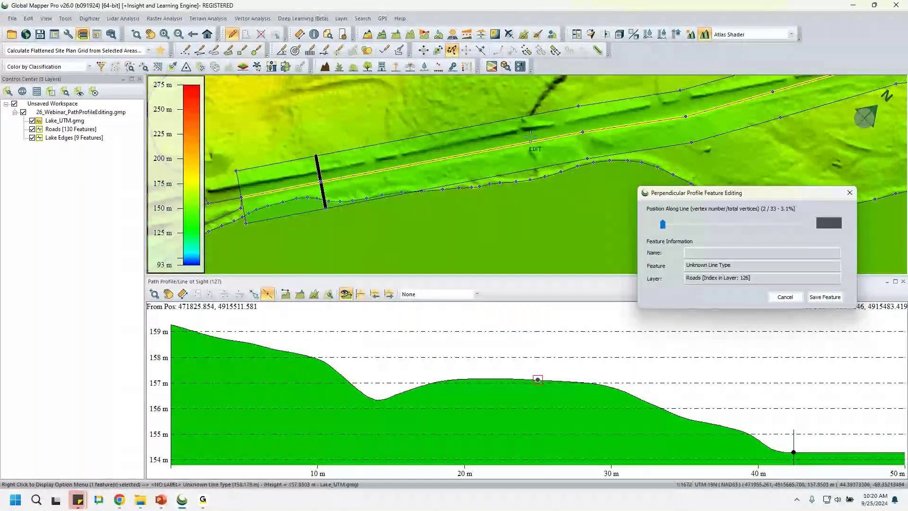
{"action": "left_click", "coordinate": [389, 293]}
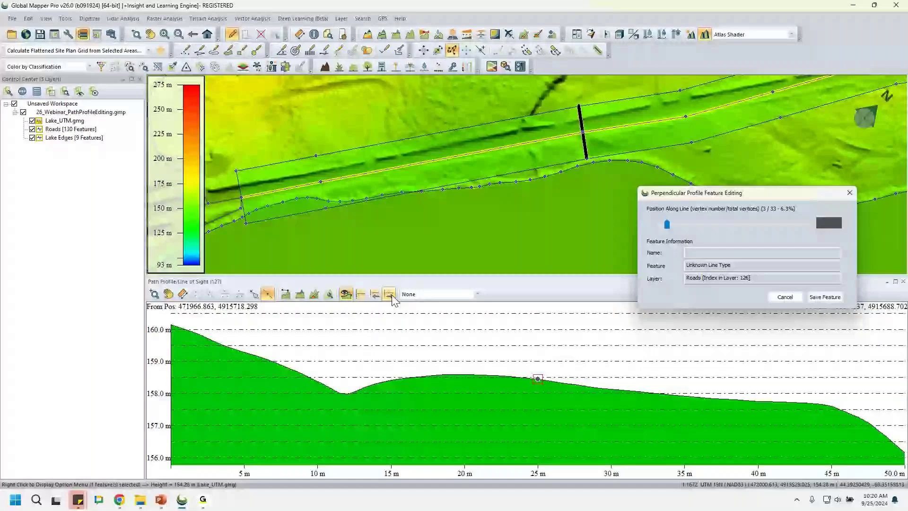
{"action": "left_click", "coordinate": [389, 294]}
{"action": "left_click", "coordinate": [389, 294]}
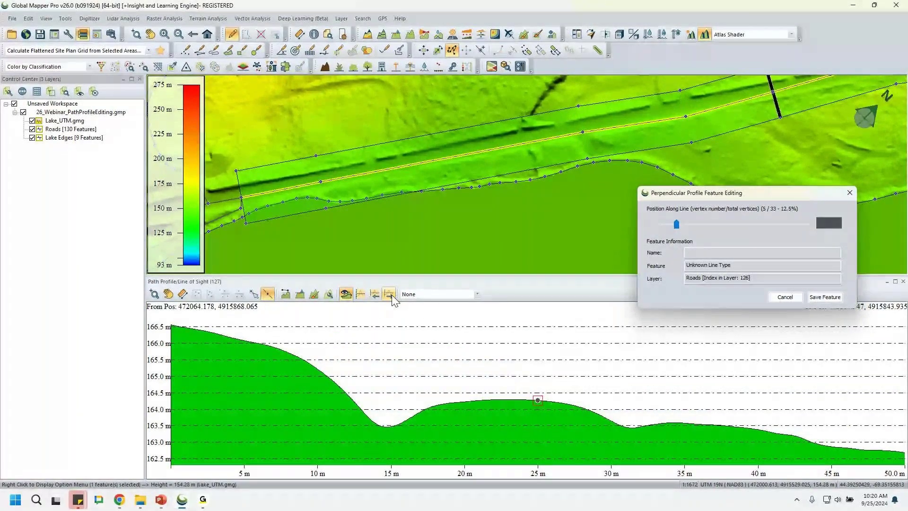
{"action": "left_click", "coordinate": [375, 294]}
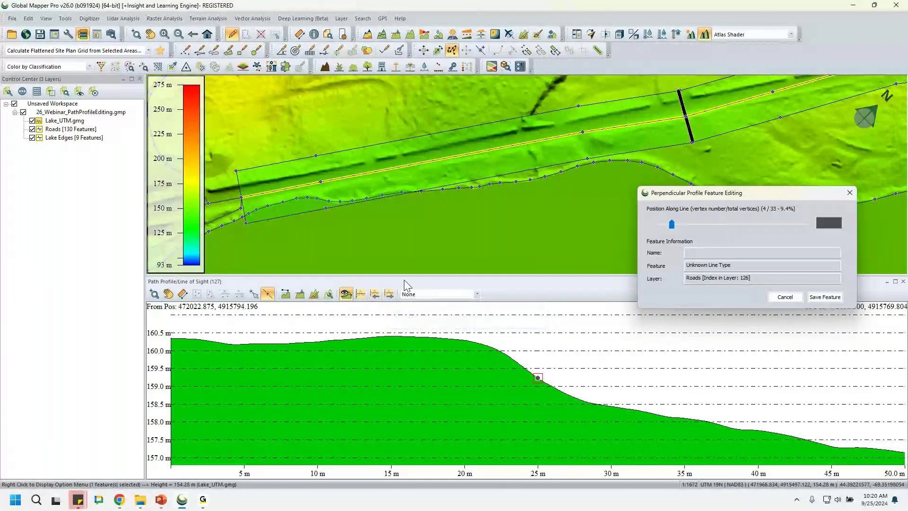
Go back over the second and third profiles, and shift the road vertex in the fourth profile to about 18 m, on the flat crest.
{"action": "left_click", "coordinate": [360, 289]}
{"action": "left_click", "coordinate": [360, 289]}
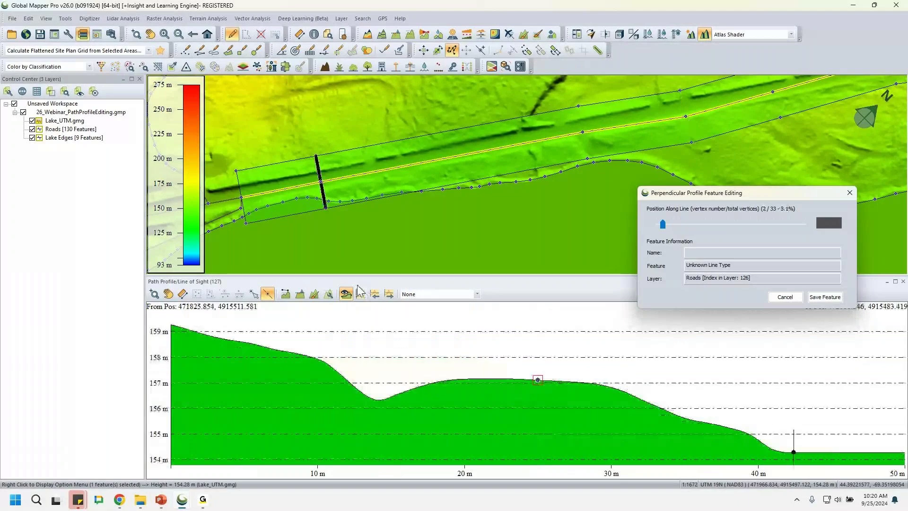
{"action": "left_click", "coordinate": [359, 289]}
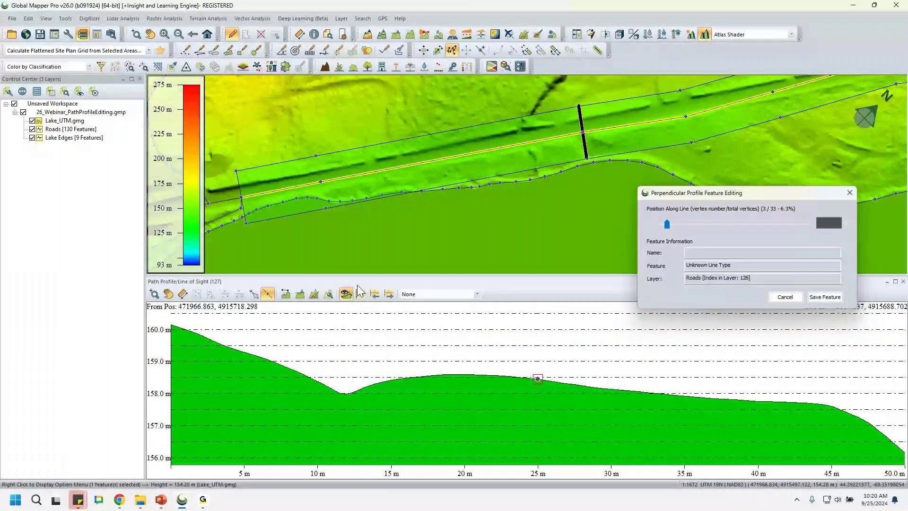
{"action": "left_click_drag", "start_coordinate": [668, 225], "coordinate": [671, 225]}
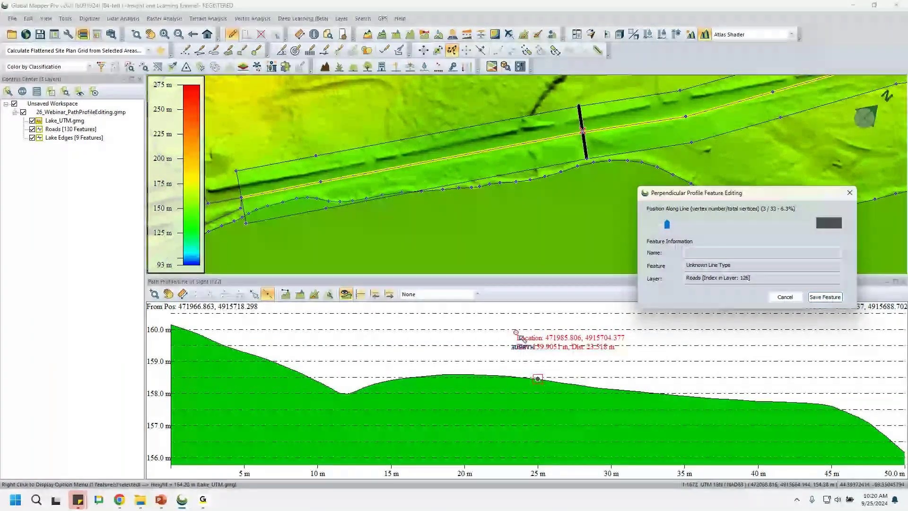
{"action": "key", "text": "Right"}
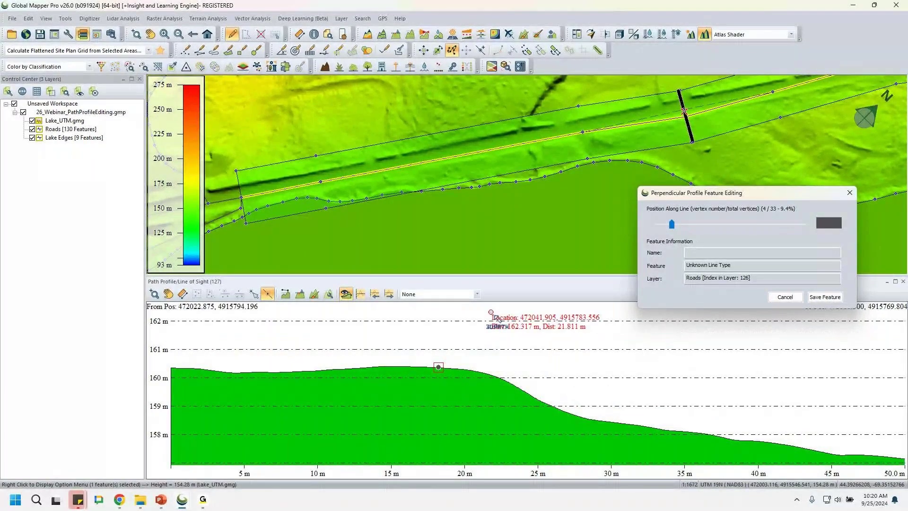
{"action": "scroll", "coordinate": [446, 376], "scroll_direction": "up", "scroll_amount": 3}
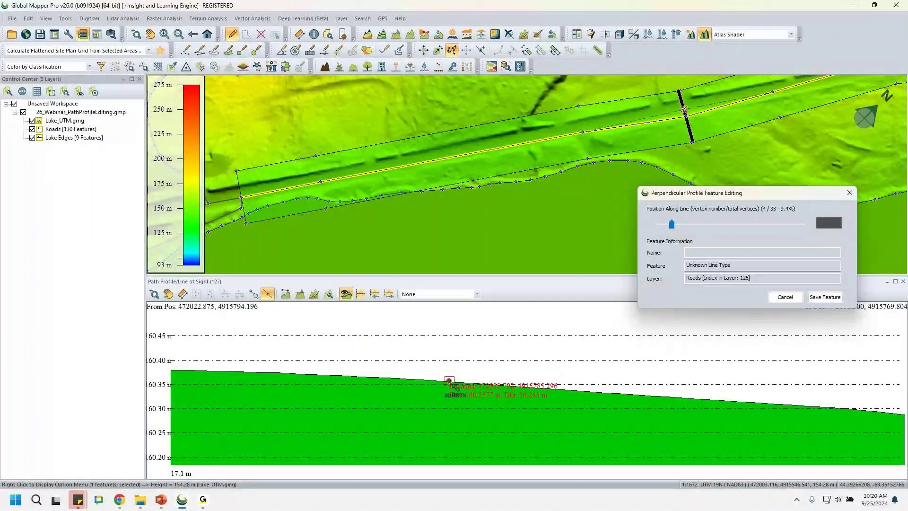
{"action": "scroll", "coordinate": [548, 374], "scroll_direction": "down", "scroll_amount": 2}
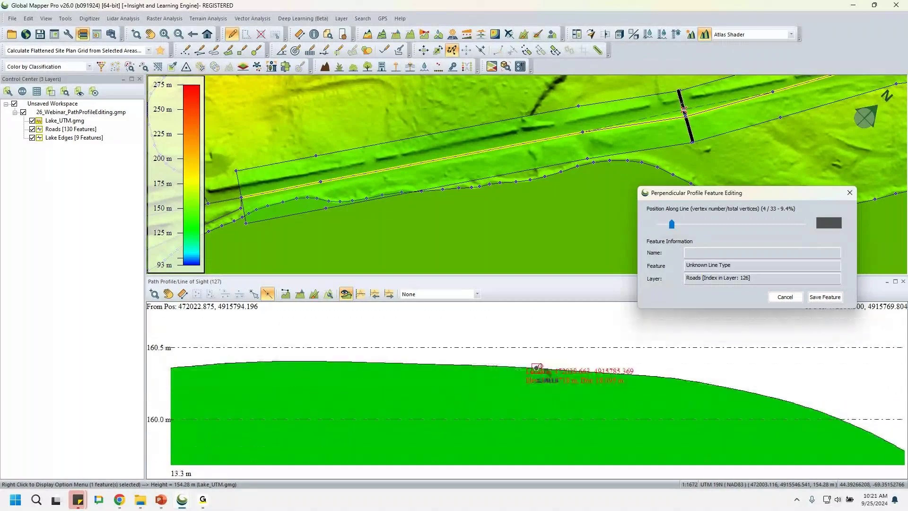
{"action": "scroll", "coordinate": [539, 373], "scroll_direction": "down", "scroll_amount": 2}
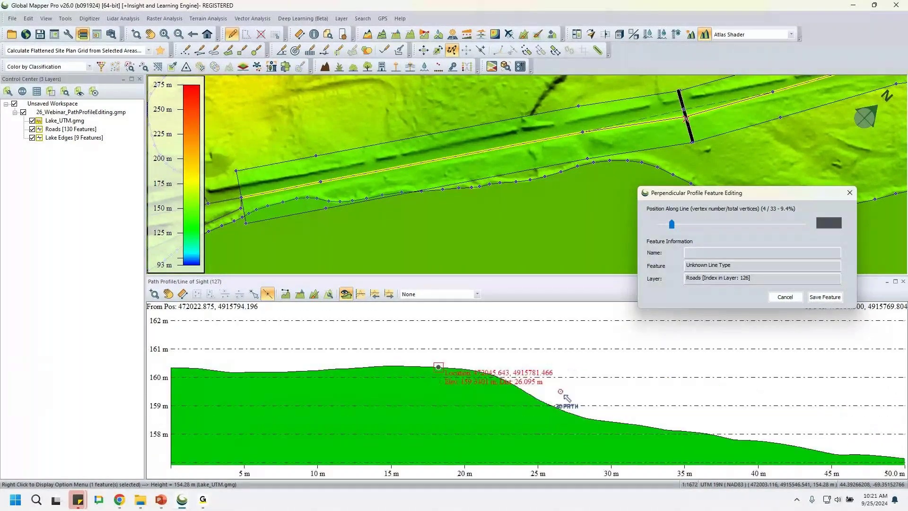
{"action": "scroll", "coordinate": [521, 383], "scroll_direction": "down", "scroll_amount": 1}
{"action": "scroll", "coordinate": [426, 393], "scroll_direction": "up", "scroll_amount": 1}
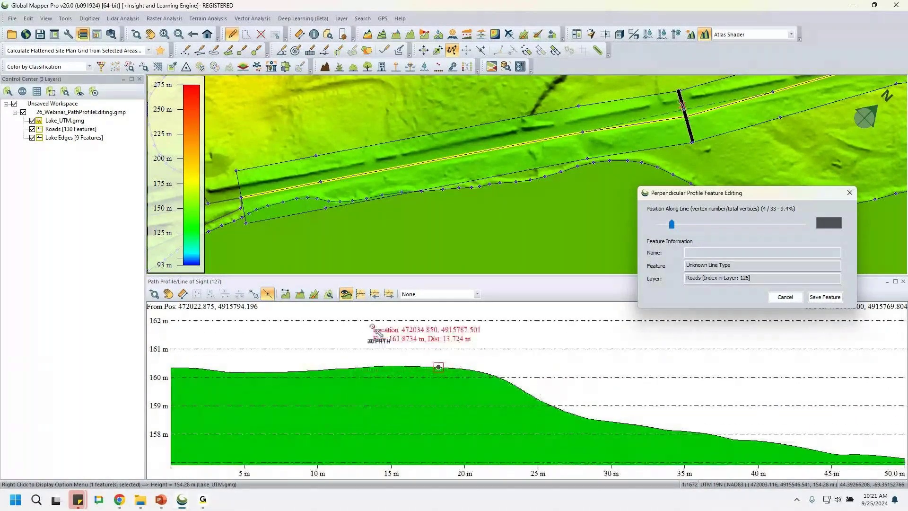
Advance to the fifth perpendicular profile and compare the adjusted line with the original road line on the map.
{"action": "key", "text": "Right"}
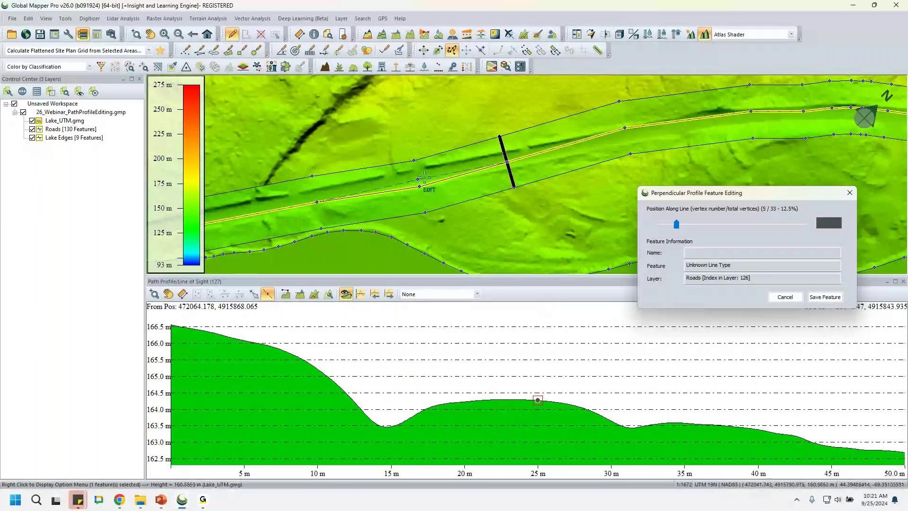
{"action": "scroll", "coordinate": [424, 177], "scroll_direction": "up", "scroll_amount": 2}
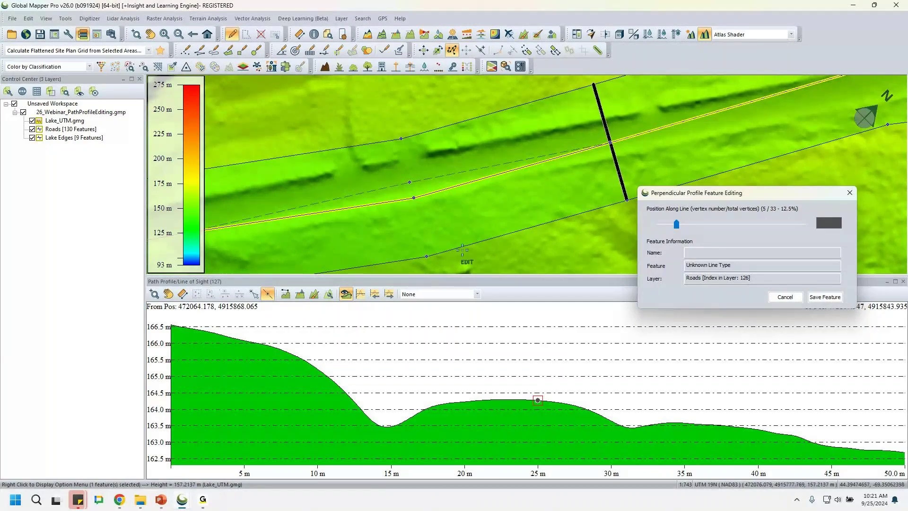
{"action": "scroll", "coordinate": [548, 182], "scroll_direction": "down", "scroll_amount": 2}
{"action": "left_click_drag", "start_coordinate": [665, 160], "coordinate": [393, 188]}
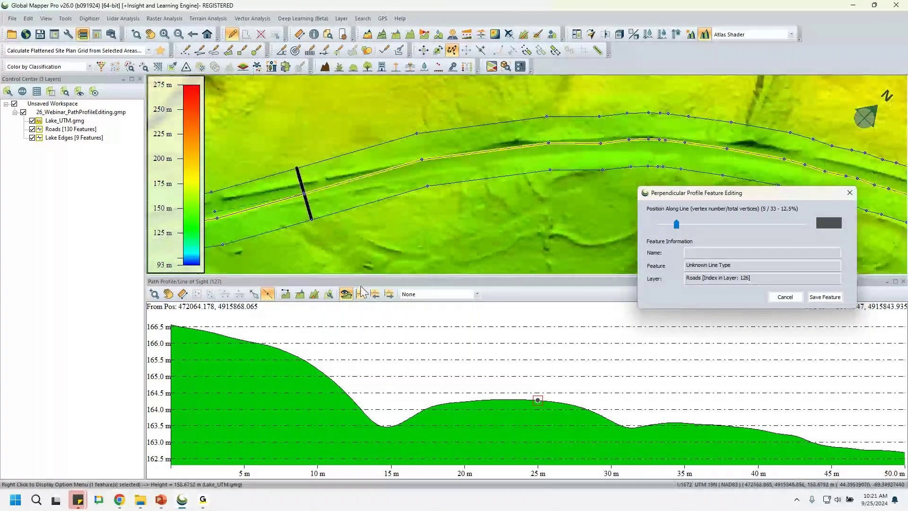
Shift the road vertex in the sixth perpendicular profile to about 29 m, and advance through the profiles to the ninth vertex.
{"action": "left_click", "coordinate": [389, 294]}
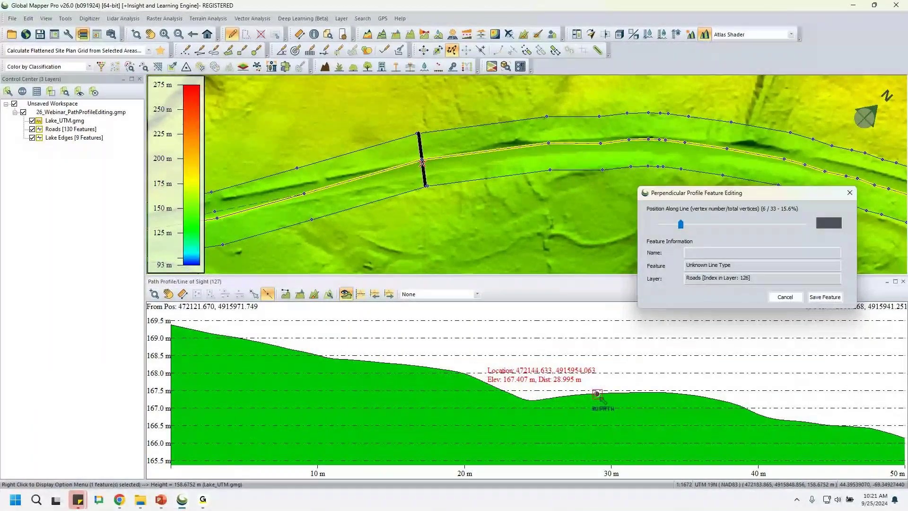
{"action": "left_click", "coordinate": [389, 297]}
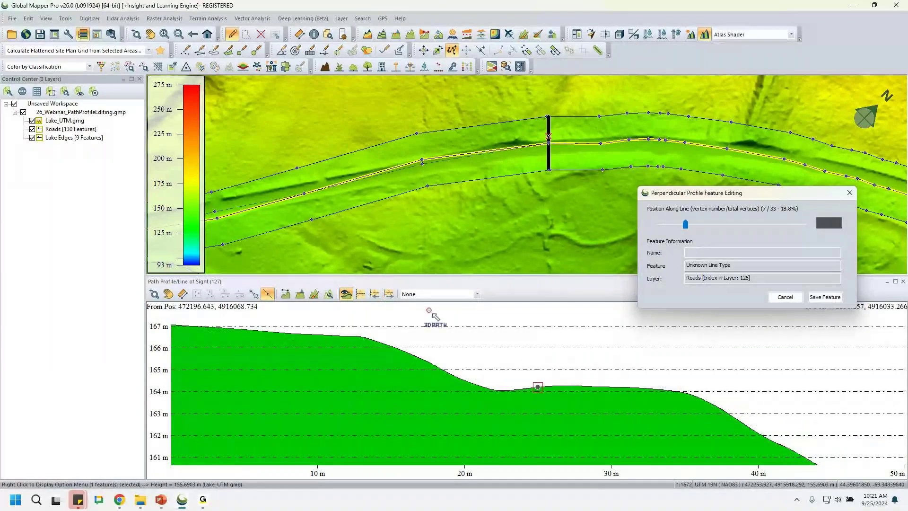
{"action": "left_click", "coordinate": [389, 294]}
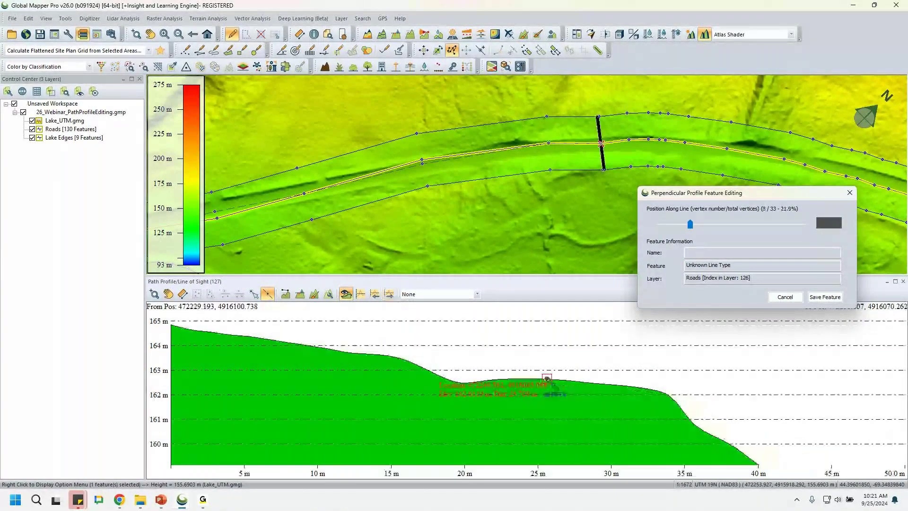
{"action": "left_click", "coordinate": [390, 294]}
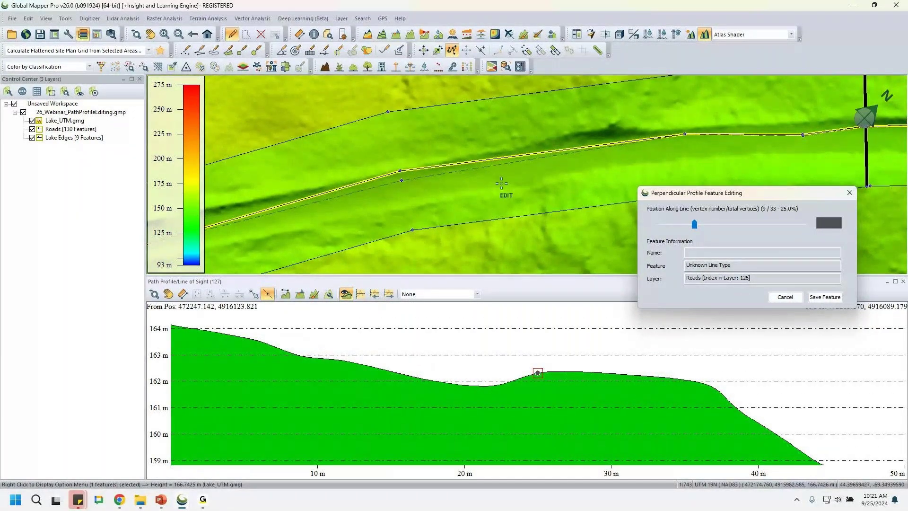
Save the edited road line, and close the perpendicular profile editing with the road deselected.
{"action": "left_click", "coordinate": [825, 297]}
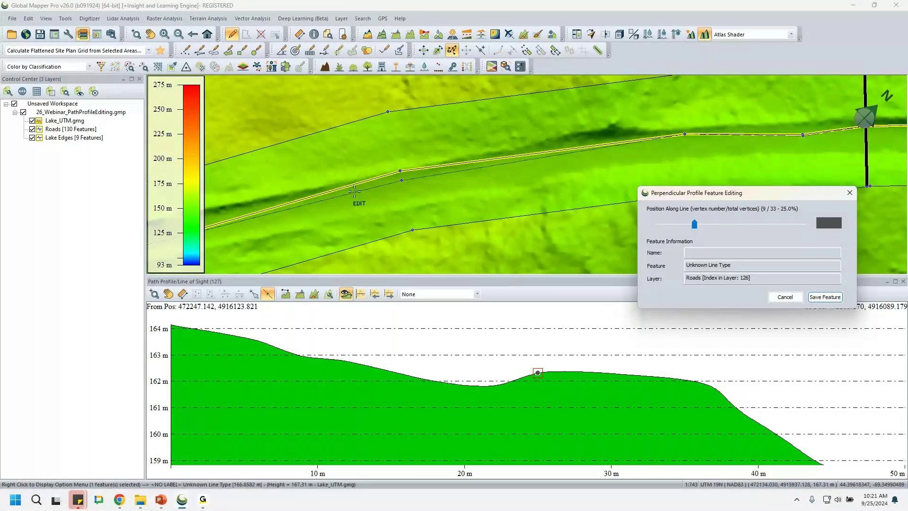
{"action": "left_click", "coordinate": [850, 193]}
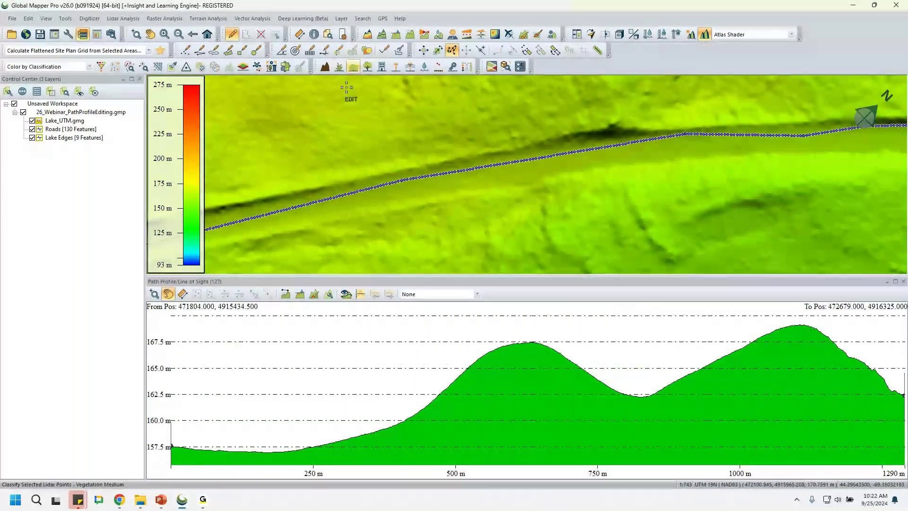
{"action": "key", "text": "Escape"}
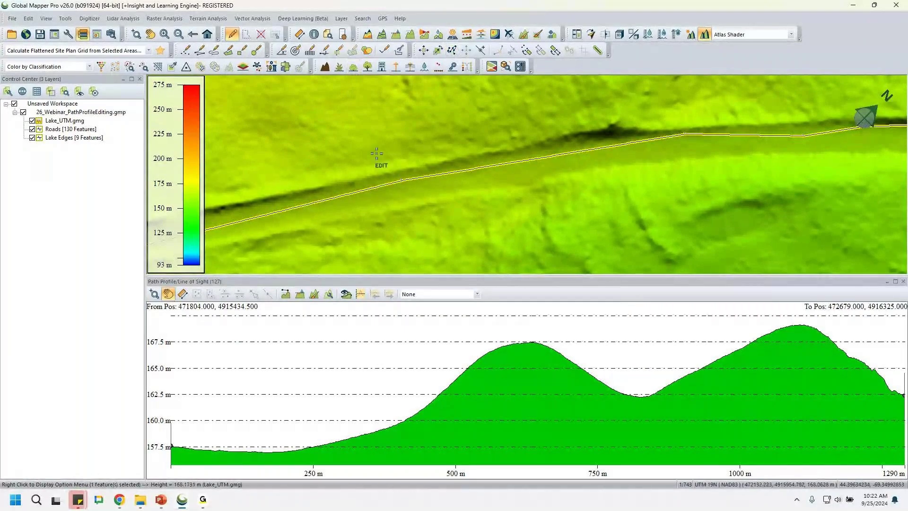
{"action": "scroll", "coordinate": [426, 205], "scroll_direction": "down", "scroll_amount": 3}
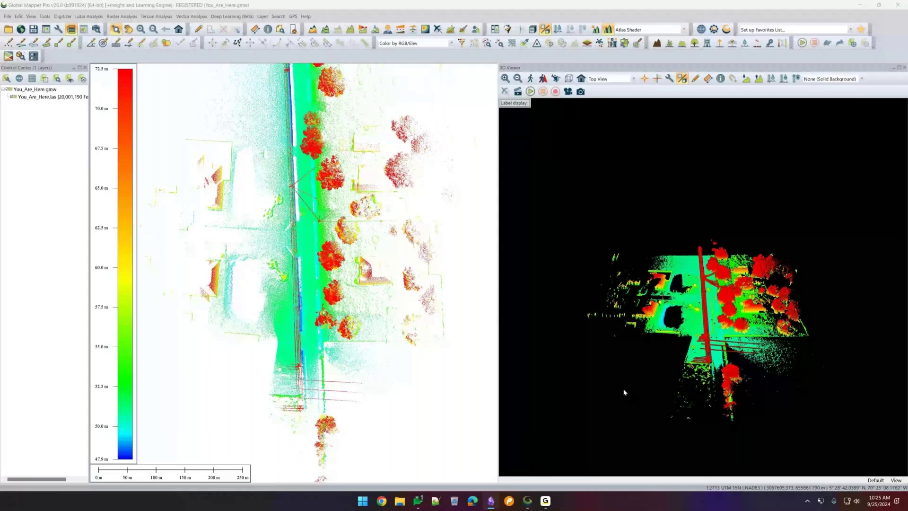
Switch the 3D view of the street point cloud to Walk Mode, and display the walk location on the 2D map with You Are Here.
{"action": "left_click", "coordinate": [530, 79]}
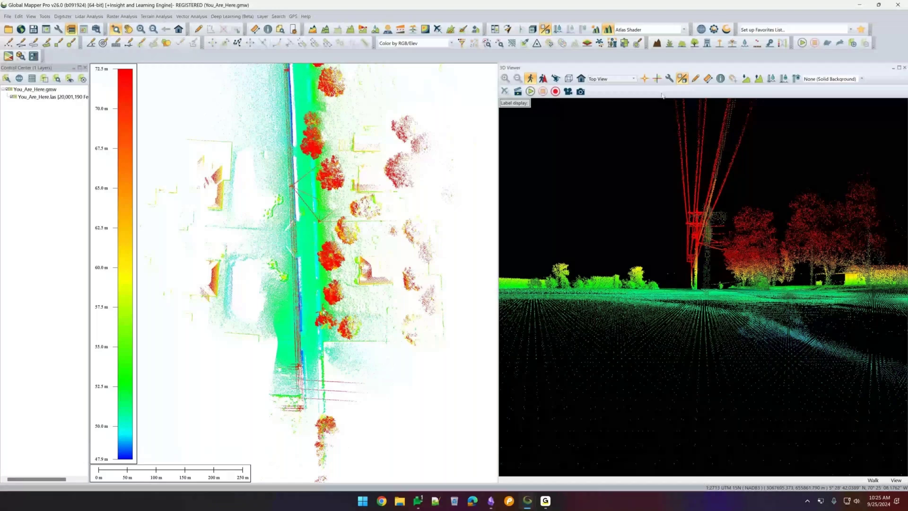
{"action": "key", "text": "Left"}
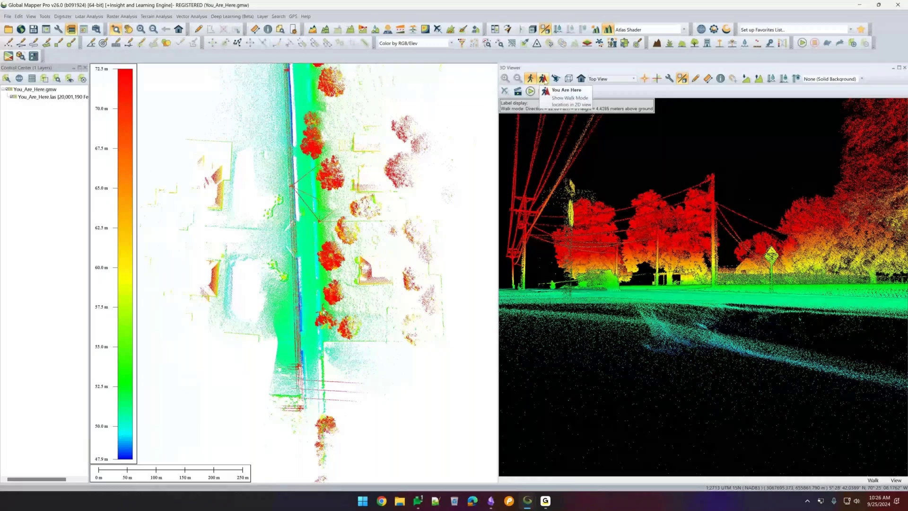
{"action": "left_click", "coordinate": [543, 78]}
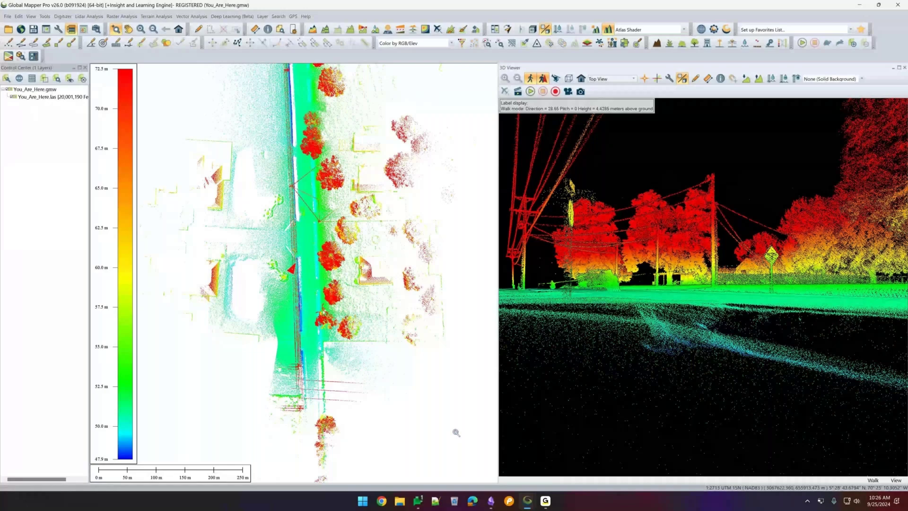
Look around from the road in Walk Mode, facing northeast, due north and just west of north while advancing past the roadside trees.
{"action": "key", "text": "Right"}
{"action": "key", "text": "Right"}
{"action": "key", "text": "Right"}
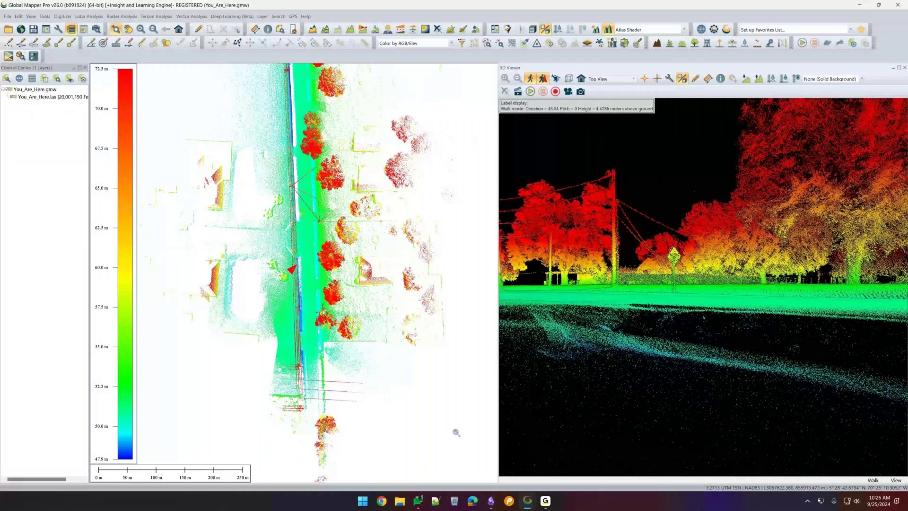
{"action": "key", "text": "Home"}
{"action": "key", "text": "Up"}
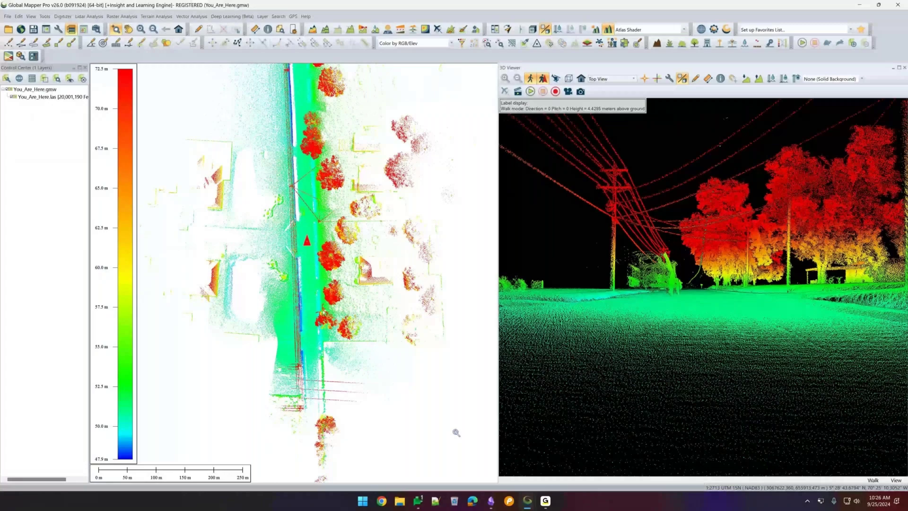
{"action": "key", "text": "Right"}
{"action": "key", "text": "Right"}
{"action": "key", "text": "Right"}
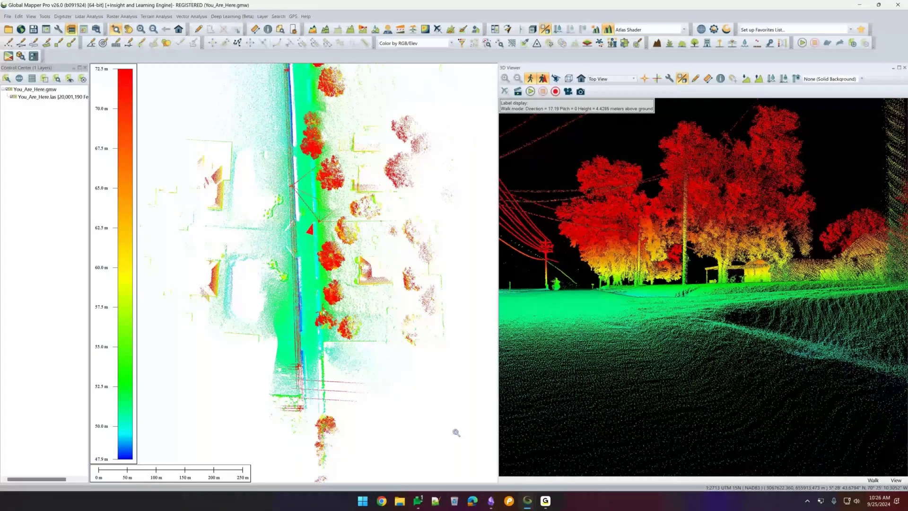
{"action": "key", "text": "Left"}
{"action": "key", "text": "Left"}
{"action": "key", "text": "Left"}
{"action": "key", "text": "Left"}
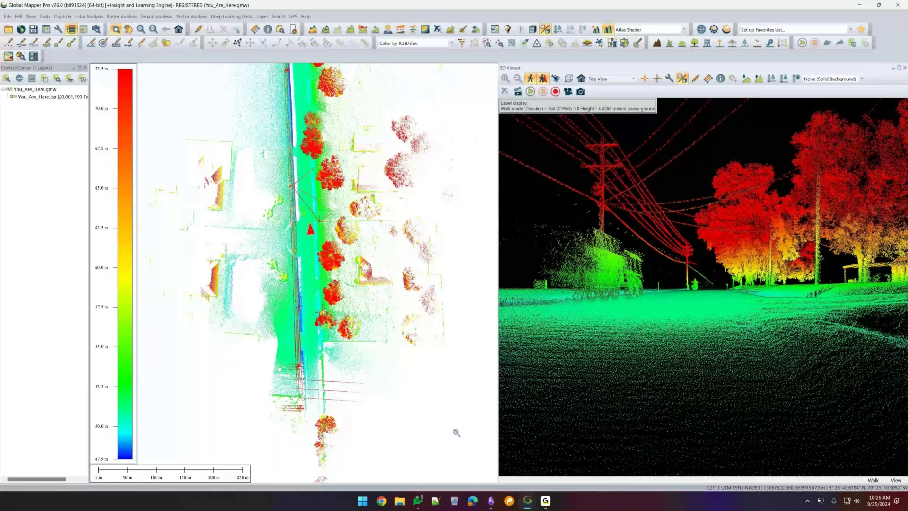
Walk north along the road beside the power lines, following the location marker on the 2D map.
{"action": "key", "text": "Up"}
{"action": "key", "text": "Up"}
{"action": "key", "text": "Up"}
{"action": "key", "text": "Up"}
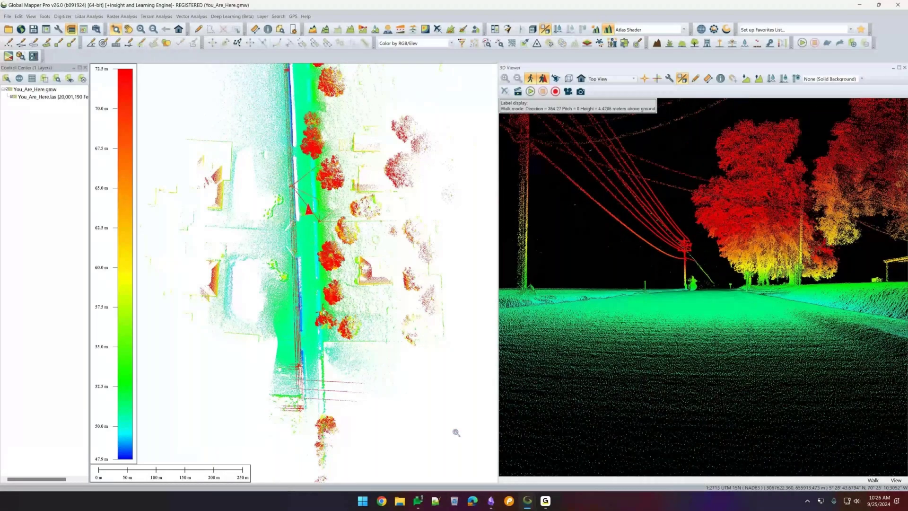
{"action": "key", "text": "Up"}
{"action": "key", "text": "Up"}
{"action": "key", "text": "Up"}
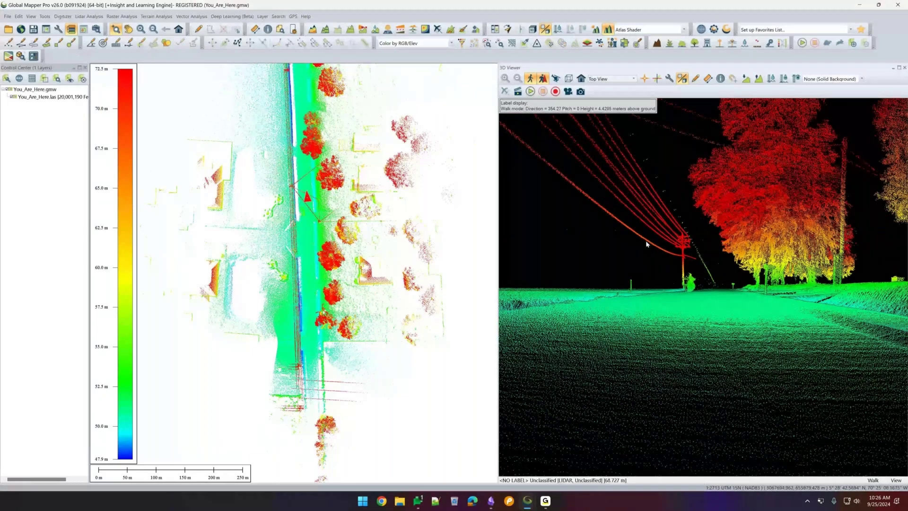
{"action": "key", "text": "Up"}
{"action": "key", "text": "Up"}
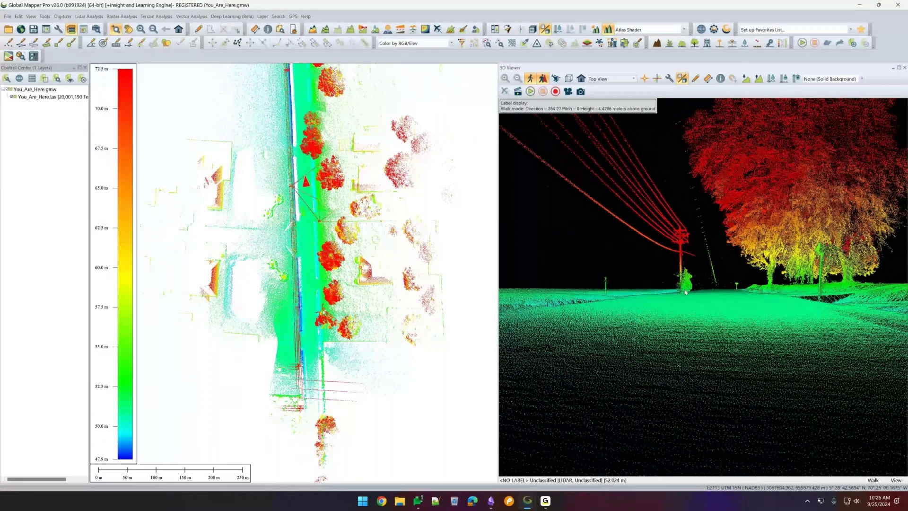
{"action": "key", "text": "Right"}
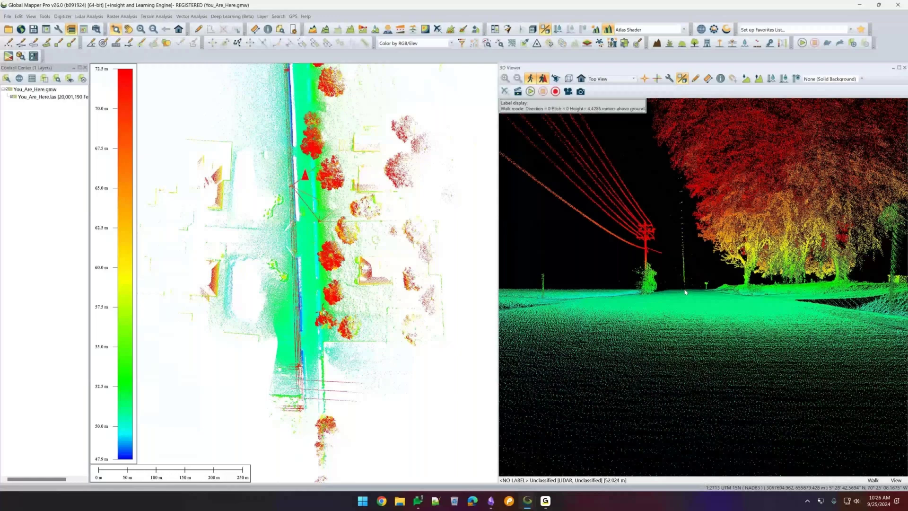
{"action": "key", "text": "Up"}
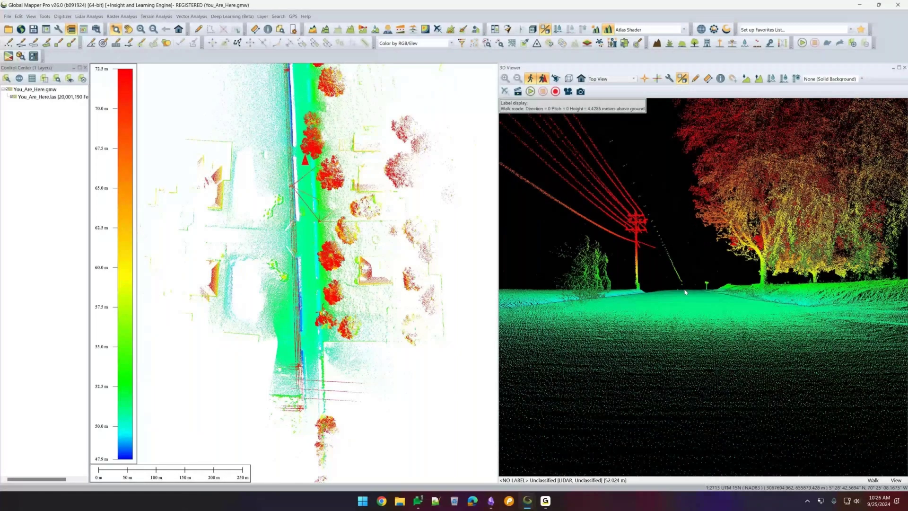
{"action": "key", "text": "Right"}
{"action": "key", "text": "Left"}
{"action": "key", "text": "Left"}
{"action": "key", "text": "Left"}
{"action": "key", "text": "Left"}
{"action": "key", "text": "Left"}
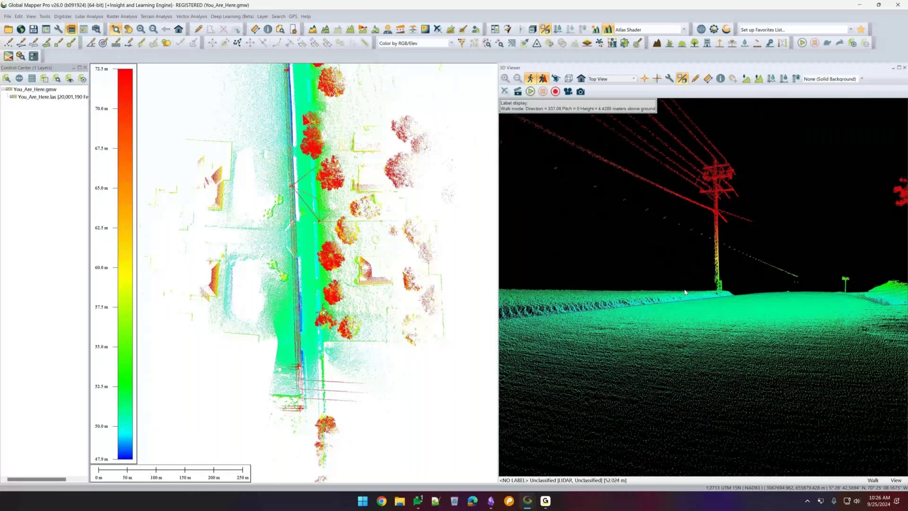
{"action": "key", "text": "Up"}
{"action": "key", "text": "Right"}
{"action": "key", "text": "Right"}
{"action": "key", "text": "Right"}
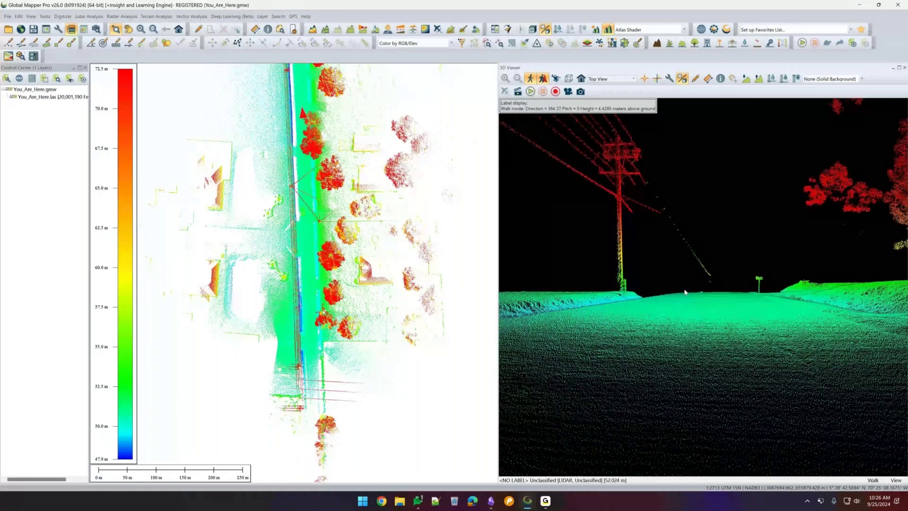
Turn the walk view around to face south down the road, and walk forward a short distance.
{"action": "key", "text": "Left"}
{"action": "key", "text": "Left"}
{"action": "key", "text": "Left"}
{"action": "key", "text": "Left"}
{"action": "key", "text": "Left"}
{"action": "key", "text": "Left"}
{"action": "key", "text": "Left"}
{"action": "key", "text": "Left"}
{"action": "key", "text": "Left"}
{"action": "key", "text": "Left"}
{"action": "key", "text": "Left"}
{"action": "key", "text": "Left"}
{"action": "key", "text": "Left"}
{"action": "key", "text": "Left"}
{"action": "key", "text": "Left"}
{"action": "key", "text": "Left"}
{"action": "key", "text": "Left"}
{"action": "key", "text": "Left"}
{"action": "key", "text": "Left"}
{"action": "key", "text": "Left"}
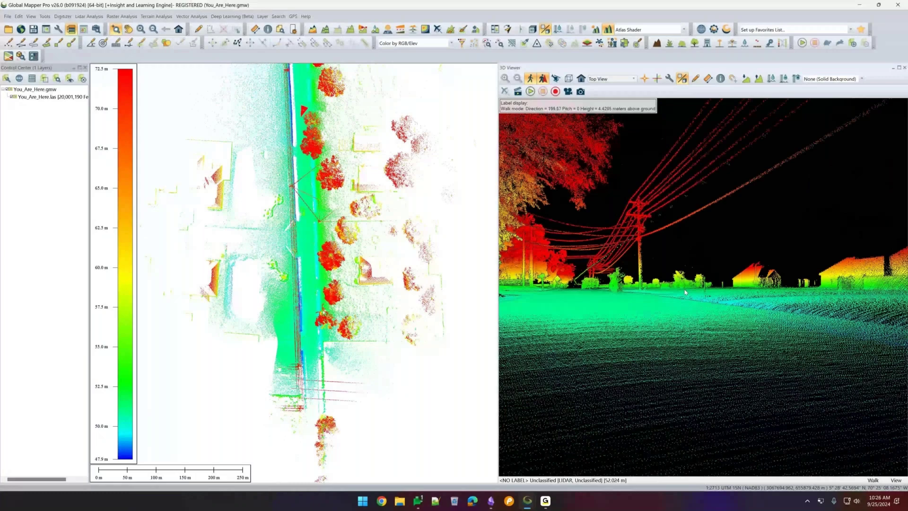
{"action": "key", "text": "Left"}
{"action": "key", "text": "Left"}
{"action": "key", "text": "Left"}
{"action": "key", "text": "Left"}
{"action": "key", "text": "Up"}
{"action": "key", "text": "Up"}
{"action": "key", "text": "Up"}
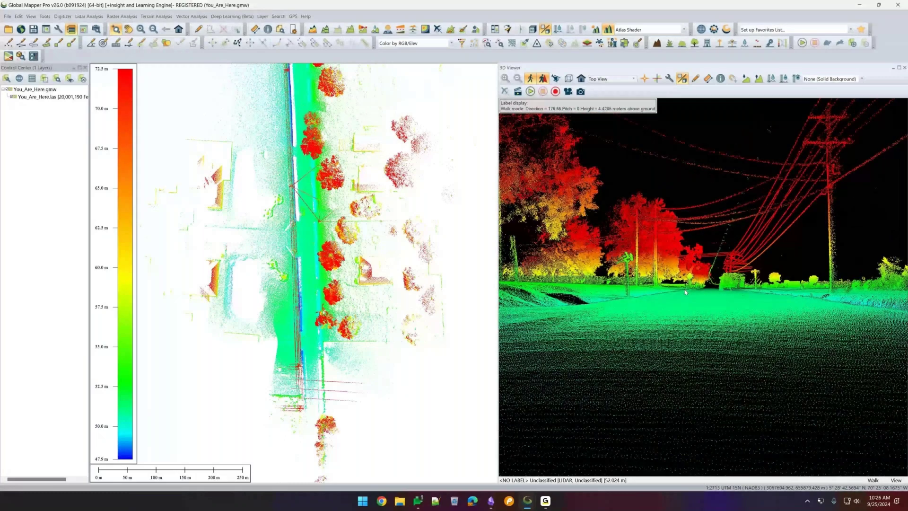
Turn the walk view east to examine the houses and trees beside the road, and return it to facing south.
{"action": "key", "text": "Left"}
{"action": "key", "text": "Left"}
{"action": "key", "text": "Left"}
{"action": "key", "text": "Left"}
{"action": "key", "text": "Left"}
{"action": "key", "text": "Left"}
{"action": "key", "text": "Left"}
{"action": "key", "text": "Left"}
{"action": "key", "text": "Left"}
{"action": "key", "text": "Left"}
{"action": "key", "text": "Left"}
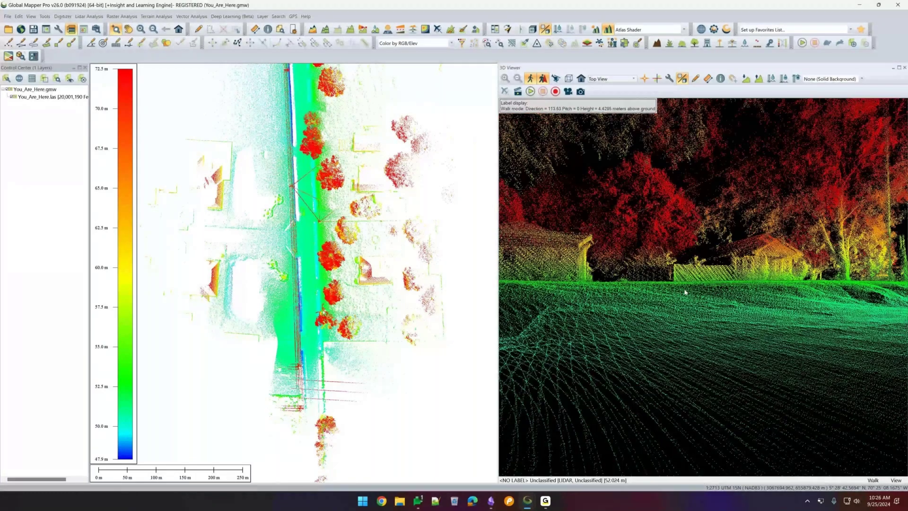
{"action": "key", "text": "Left"}
{"action": "key", "text": "Left"}
{"action": "key", "text": "Left"}
{"action": "key", "text": "Left"}
{"action": "key", "text": "Left"}
{"action": "key", "text": "Left"}
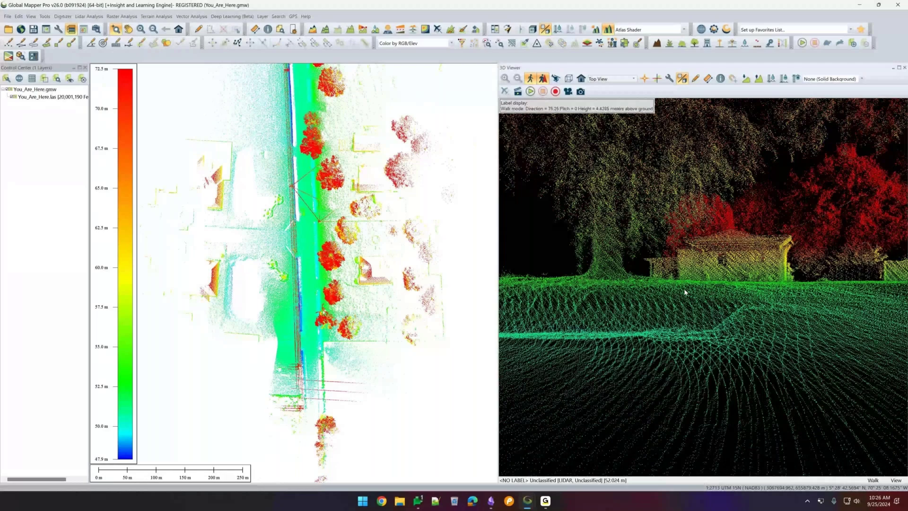
{"action": "key", "text": "Right"}
{"action": "key", "text": "Right"}
{"action": "key", "text": "Right"}
{"action": "key", "text": "Right"}
{"action": "key", "text": "Right"}
{"action": "key", "text": "Right"}
{"action": "key", "text": "Right"}
{"action": "key", "text": "Right"}
{"action": "key", "text": "Right"}
{"action": "key", "text": "Right"}
{"action": "key", "text": "Right"}
{"action": "key", "text": "Right"}
{"action": "key", "text": "Right"}
{"action": "key", "text": "Right"}
{"action": "key", "text": "Right"}
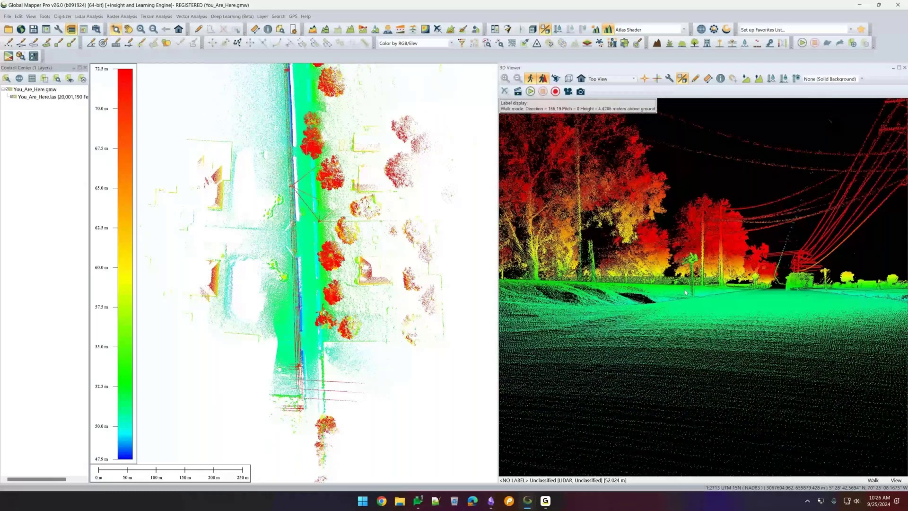
{"action": "key", "text": "Right"}
{"action": "key", "text": "Right"}
{"action": "key", "text": "Right"}
{"action": "key", "text": "Right"}
{"action": "key", "text": "Left"}
{"action": "key", "text": "Left"}
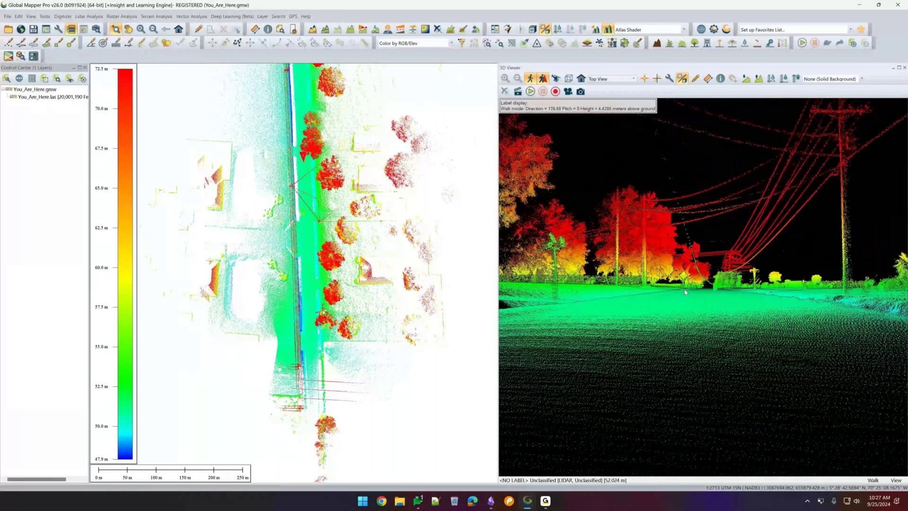
Walk south along the road past the trees, comparing the 3D scene with the location marker on the 2D map.
{"action": "key", "text": "Up"}
{"action": "key", "text": "Up"}
{"action": "key", "text": "Up"}
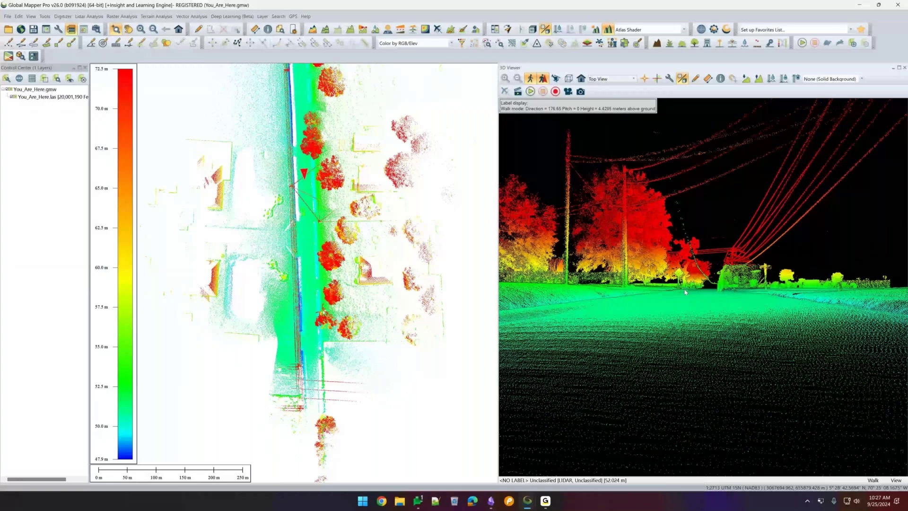
{"action": "key", "text": "Up"}
{"action": "key", "text": "Up"}
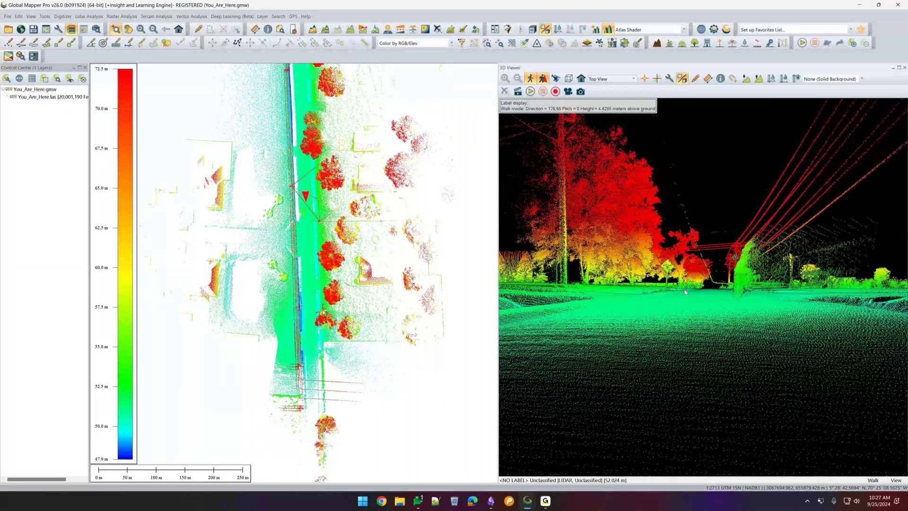
{"action": "key", "text": "Up"}
{"action": "key", "text": "Up"}
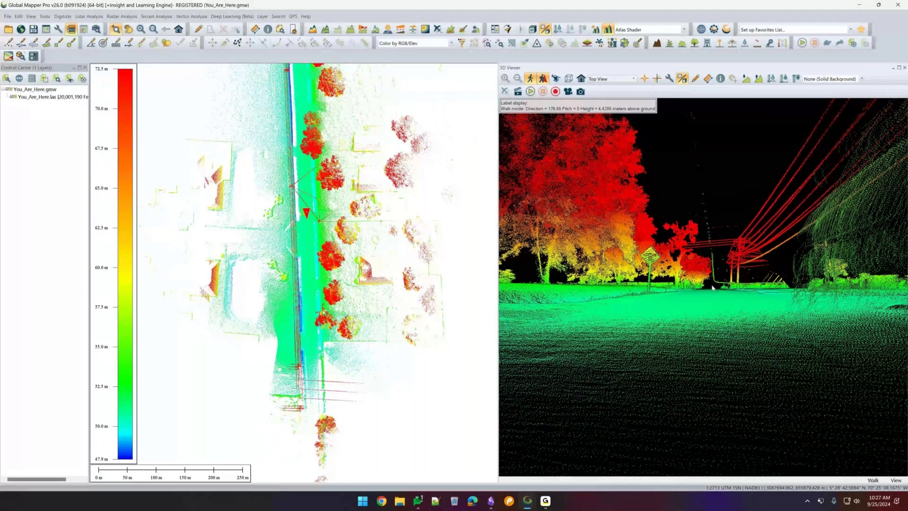
{"action": "key", "text": "Up"}
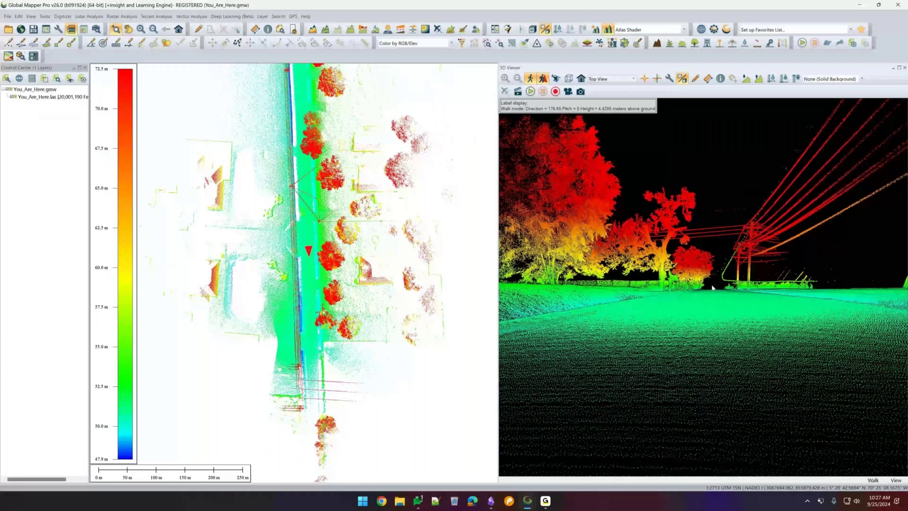
{"action": "key", "text": "Up"}
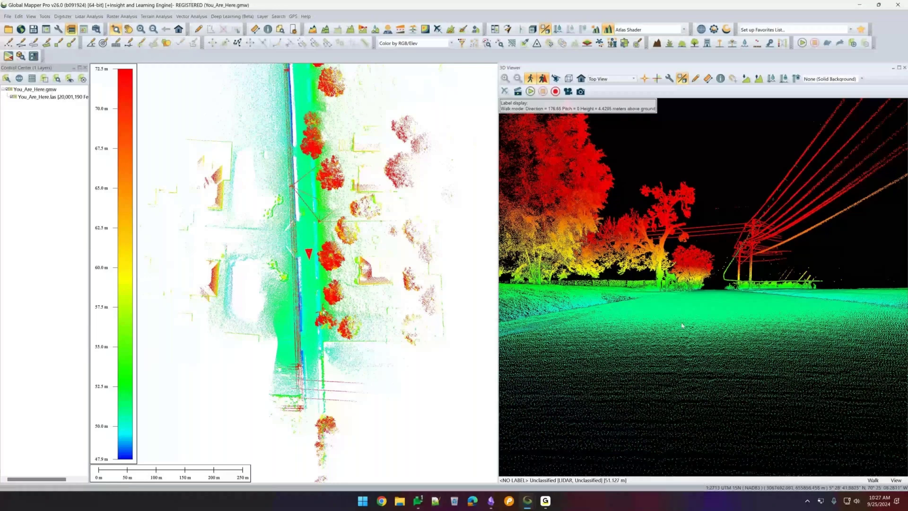
Switch to the Global Mapper window containing the 180610_GC600 point cloud layer.
{"action": "left_click", "coordinate": [528, 502]}
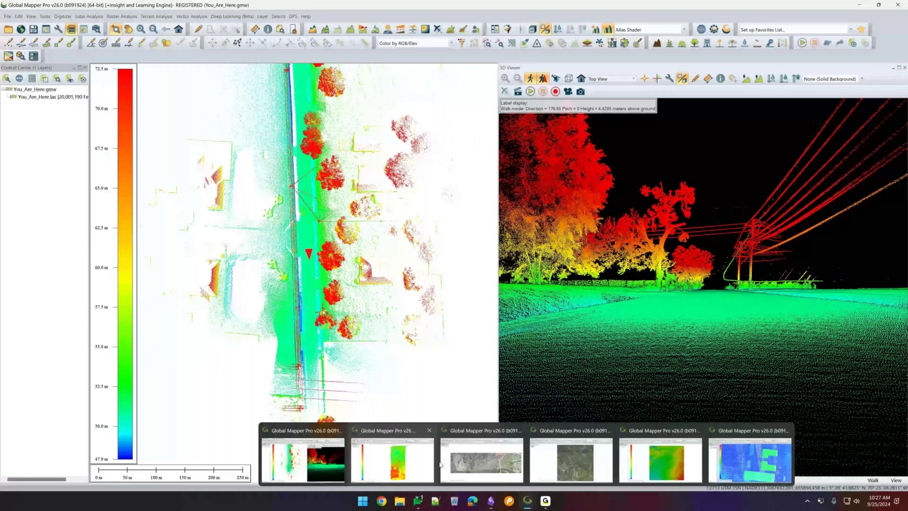
{"action": "left_click", "coordinate": [409, 451]}
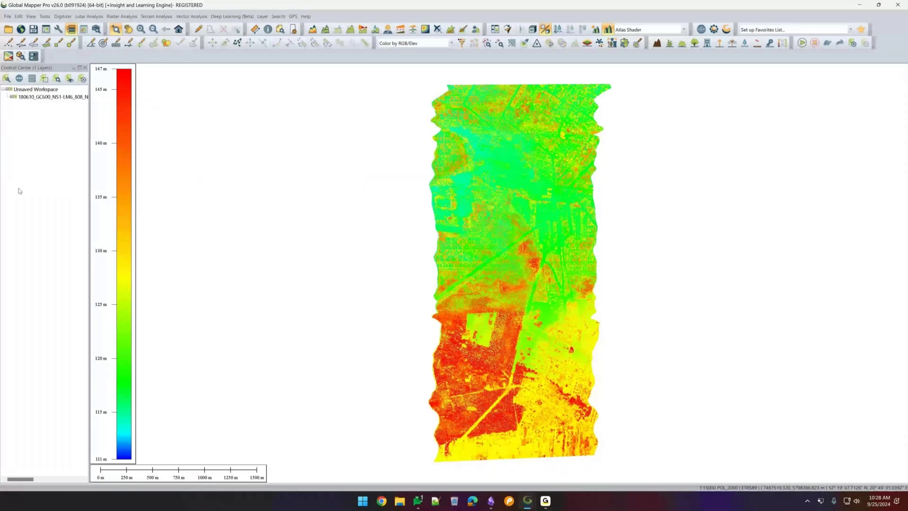
Open the attribute table of the 180610_GC600 point cloud layer.
{"action": "left_click", "coordinate": [29, 96]}
{"action": "left_click", "coordinate": [31, 78]}
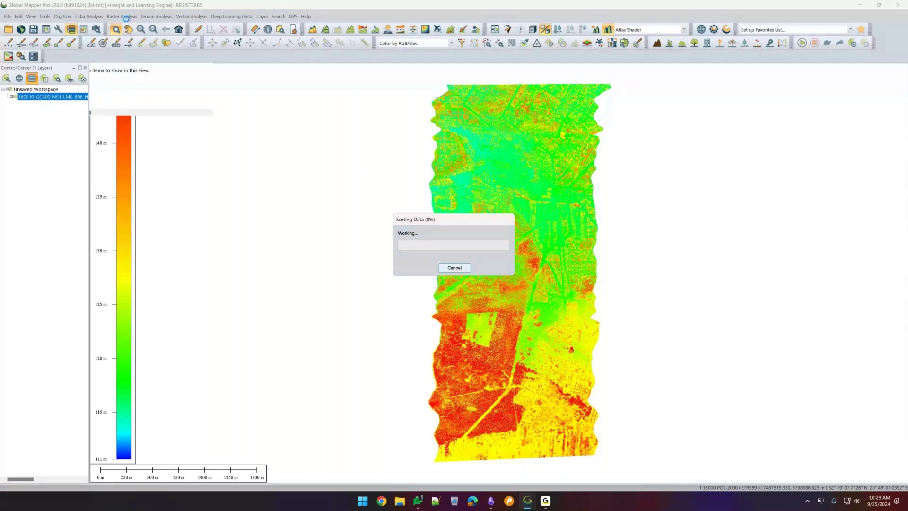
{"action": "key", "text": "Return"}
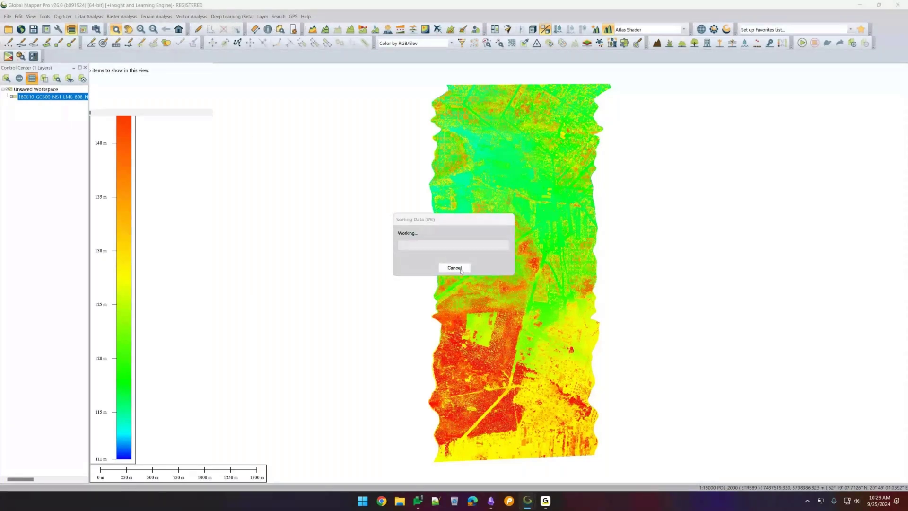
Switch to the Global Mapper window containing Devils_Tower_Cropped.laz and color its points by Curvature.
{"action": "mouse_move", "coordinate": [491, 500]}
{"action": "mouse_move", "coordinate": [528, 501]}
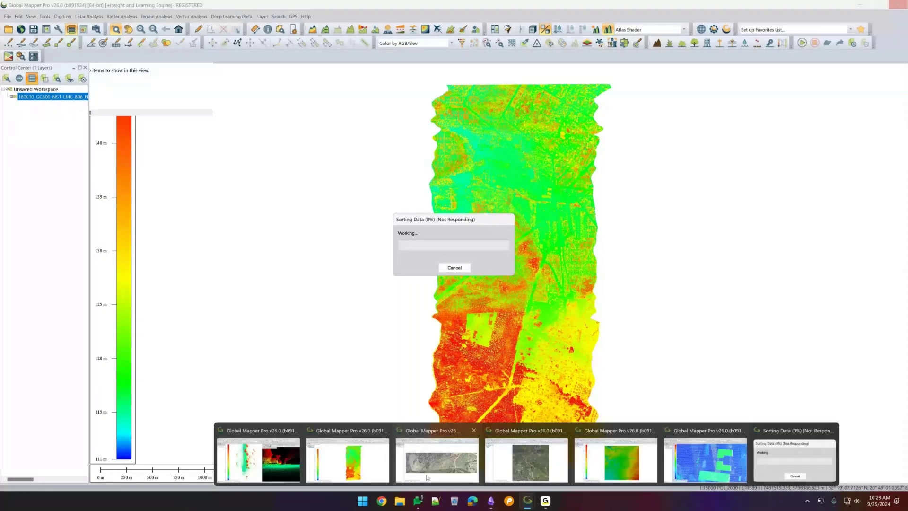
{"action": "left_click", "coordinate": [427, 478]}
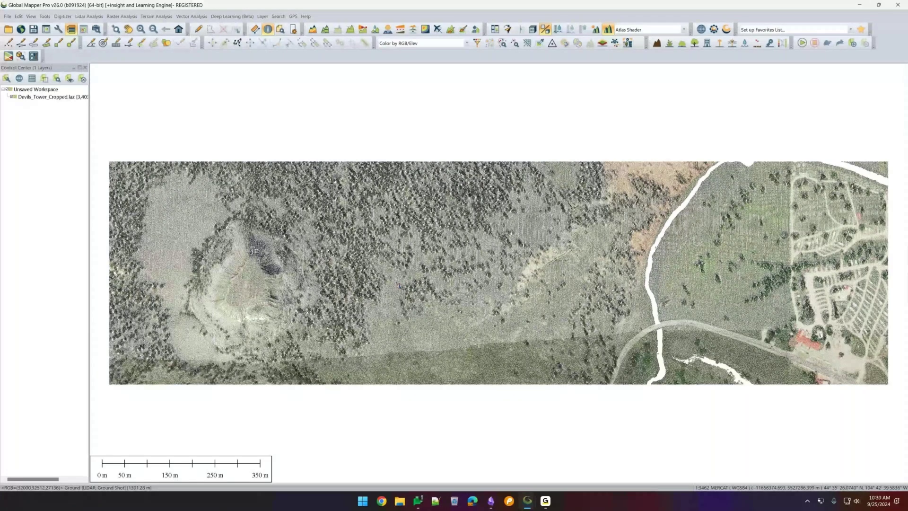
{"action": "left_click", "coordinate": [421, 43]}
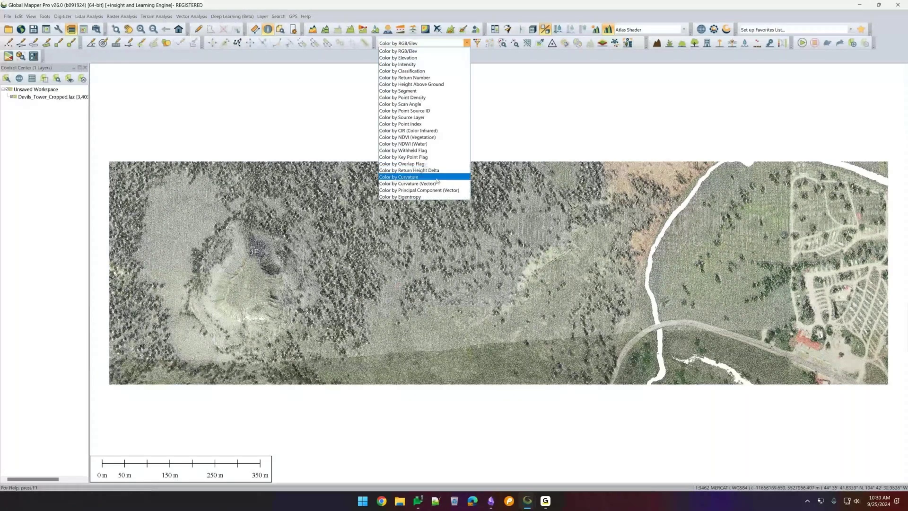
{"action": "left_click", "coordinate": [437, 178]}
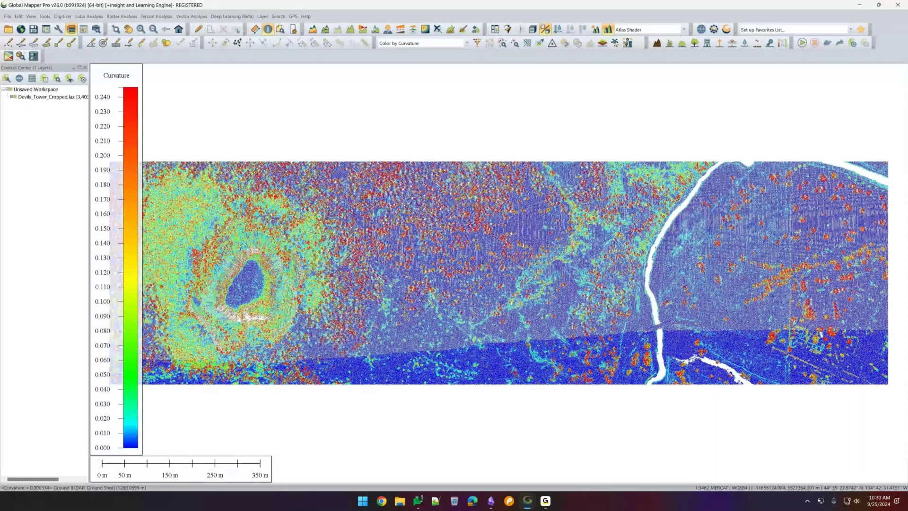
{"action": "scroll", "coordinate": [471, 262], "scroll_direction": "up", "scroll_amount": 3}
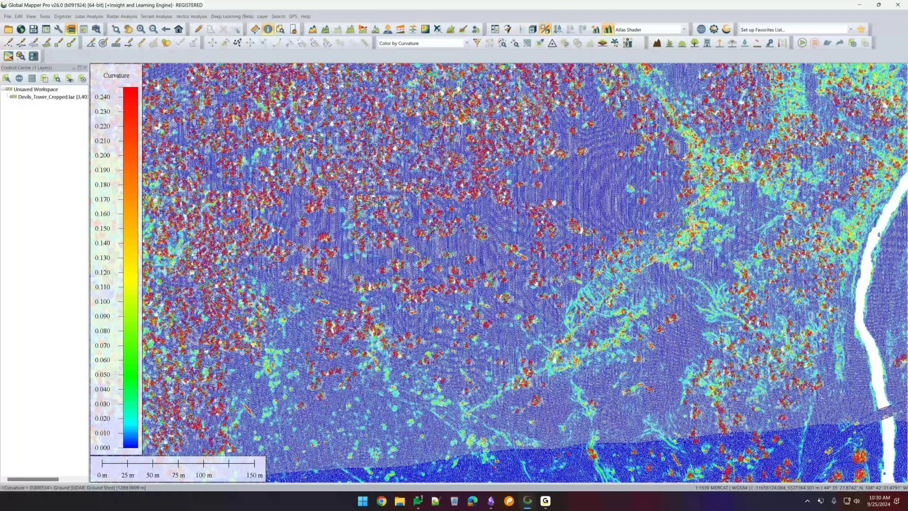
{"action": "scroll", "coordinate": [426, 261], "scroll_direction": "up", "scroll_amount": 1}
Color the Devils Tower points by Segment and check one ground point's segment, curvature and principal component attributes.
{"action": "left_click", "coordinate": [467, 43]}
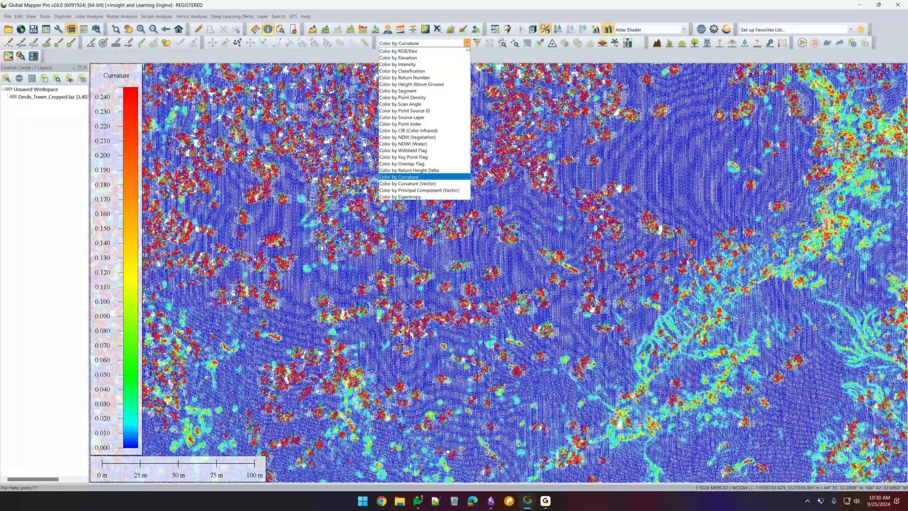
{"action": "left_click", "coordinate": [440, 91]}
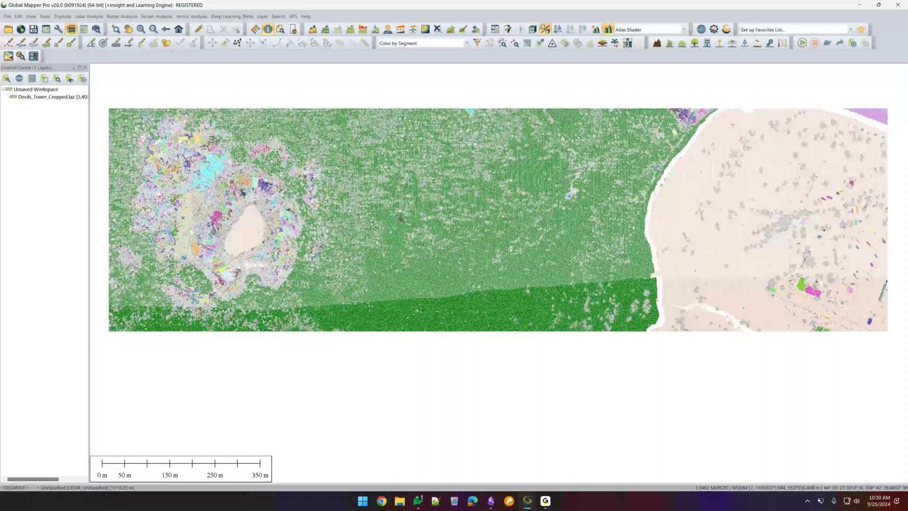
{"action": "left_click", "coordinate": [401, 219]}
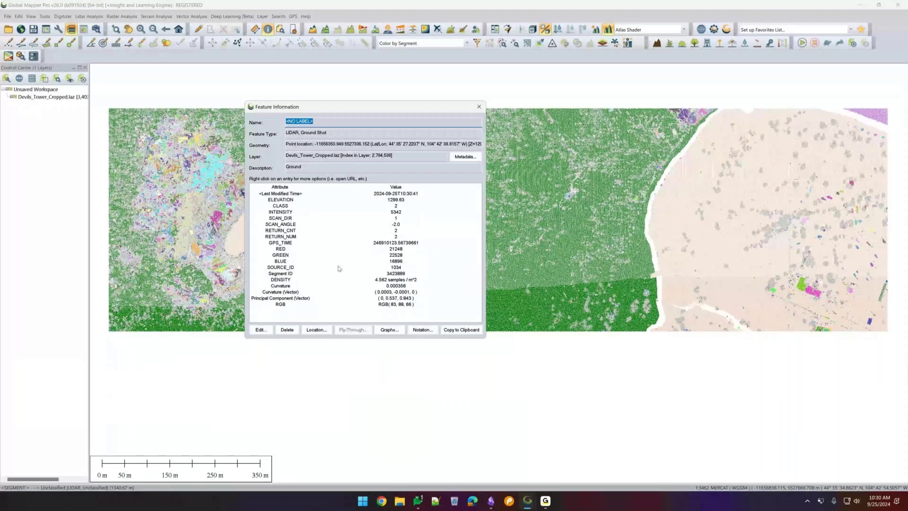
{"action": "left_click", "coordinate": [307, 285]}
{"action": "key", "text": "Down"}
{"action": "key", "text": "Down"}
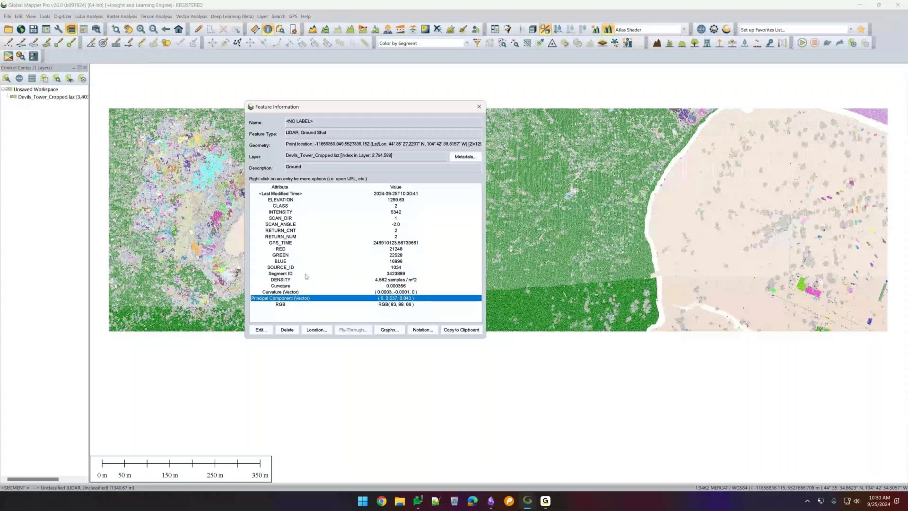
{"action": "left_click", "coordinate": [477, 110]}
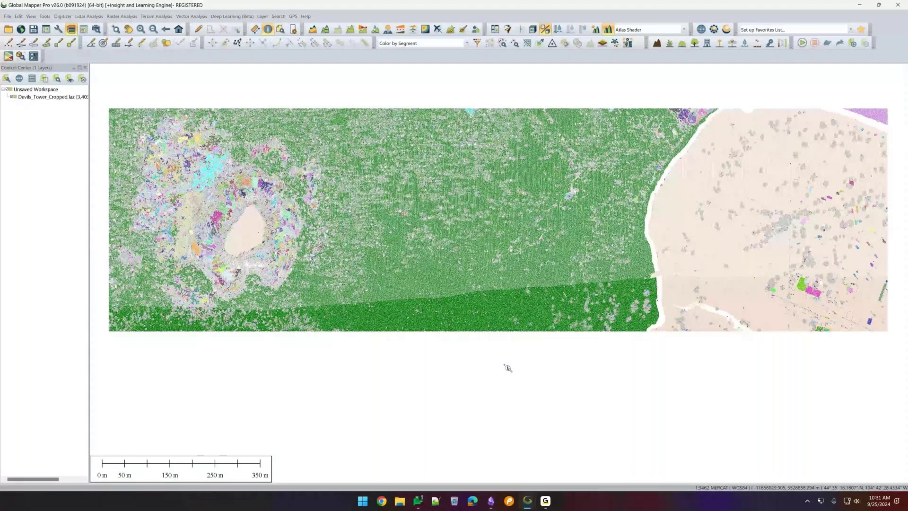
Switch to the 180610_GC600 window, move the attribute table clear of the point cloud, and color the points by Deviation.
{"action": "mouse_move", "coordinate": [527, 501]}
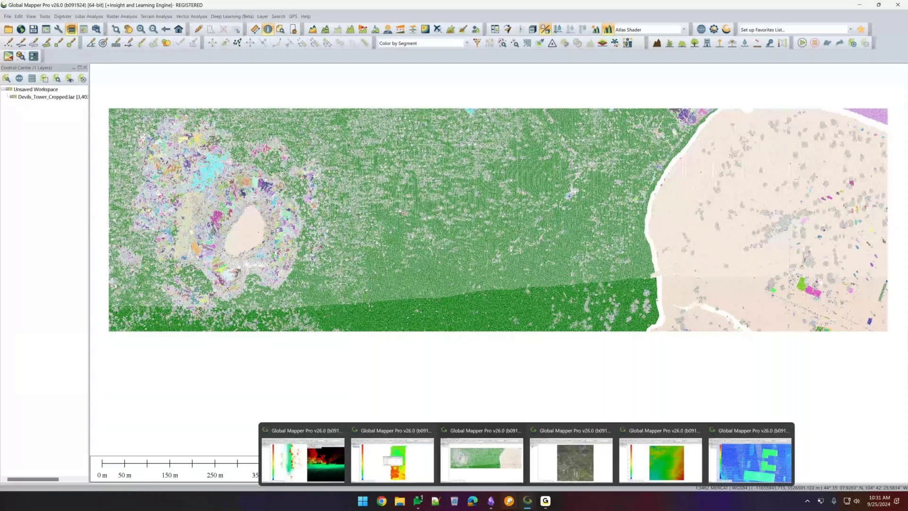
{"action": "left_click", "coordinate": [392, 460]}
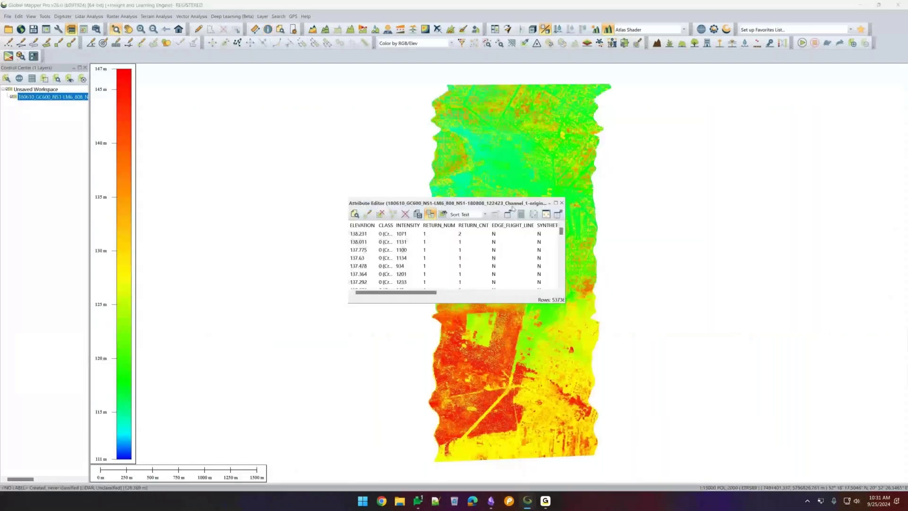
{"action": "left_click_drag", "start_coordinate": [514, 209], "coordinate": [360, 200]}
{"action": "left_click", "coordinate": [452, 43]}
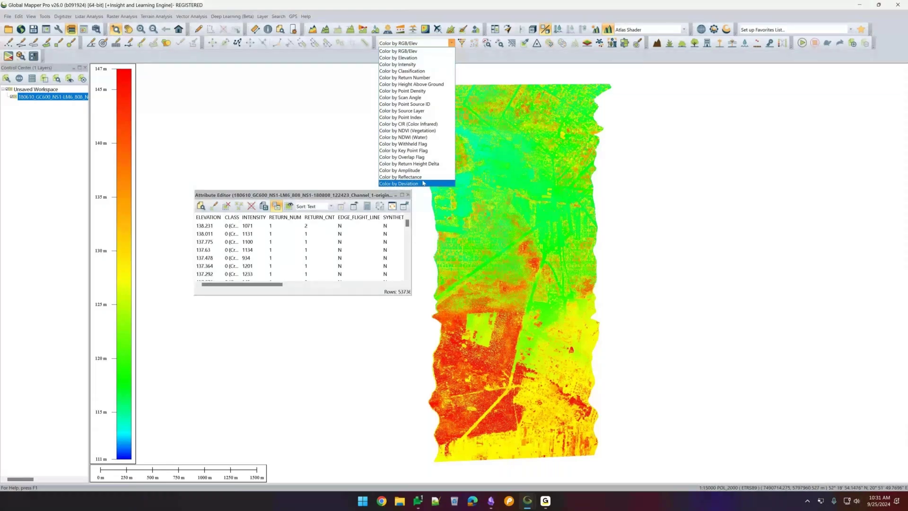
{"action": "mouse_move", "coordinate": [528, 500]}
{"action": "left_click", "coordinate": [397, 184]}
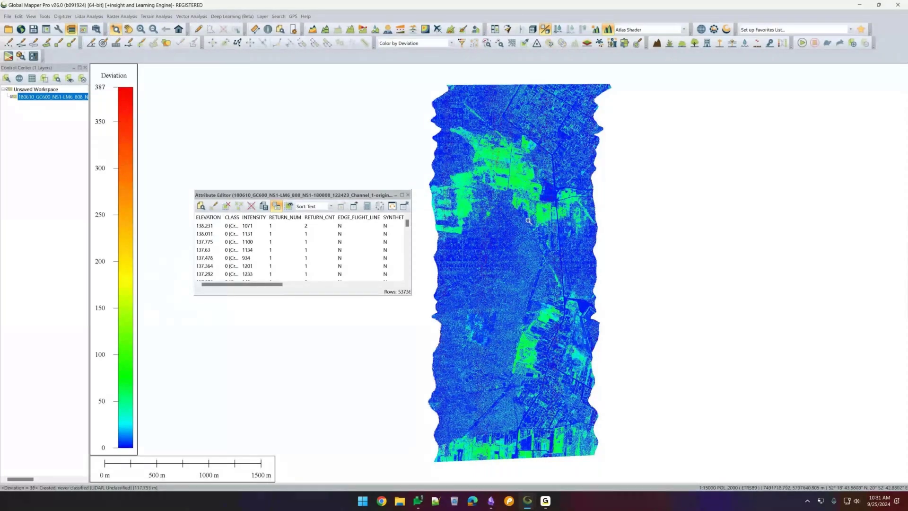
{"action": "scroll", "coordinate": [528, 220], "scroll_direction": "up", "scroll_amount": 3}
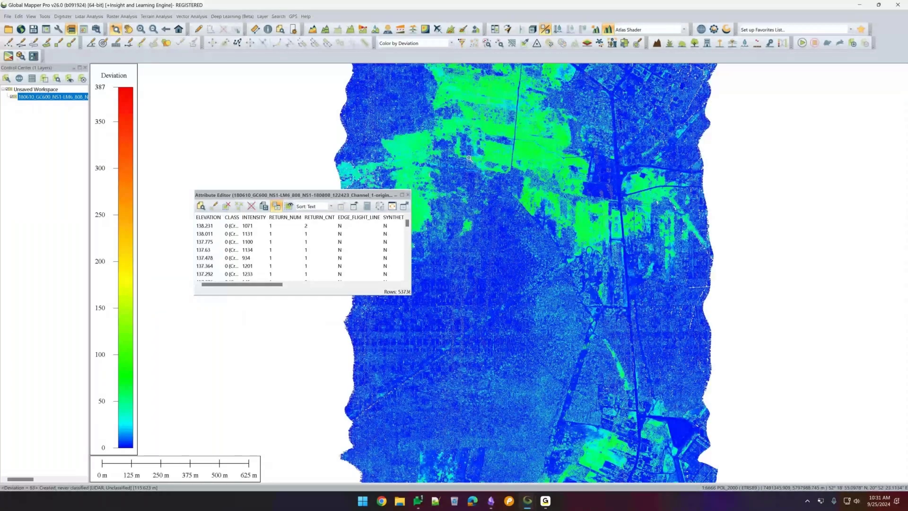
{"action": "scroll", "coordinate": [582, 306], "scroll_direction": "up", "scroll_amount": 5}
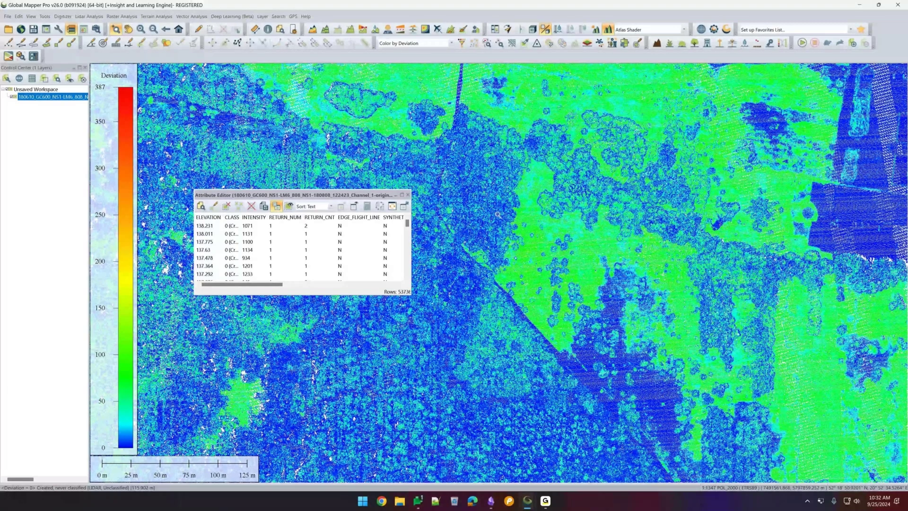
Review the Amplitude, Reflectance and Deviation columns in the point cloud's attribute table, and close the table.
{"action": "left_click", "coordinate": [451, 43]}
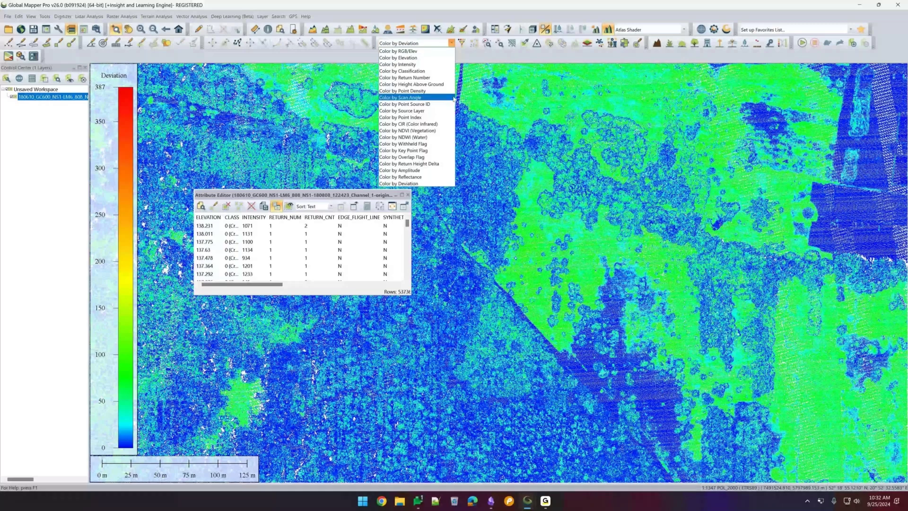
{"action": "left_click", "coordinate": [473, 7]}
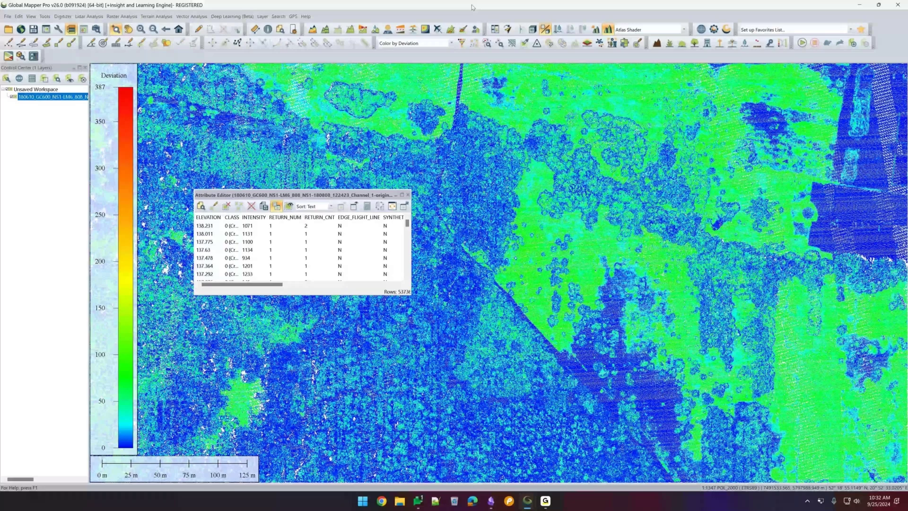
{"action": "left_click_drag", "start_coordinate": [241, 284], "coordinate": [356, 284]}
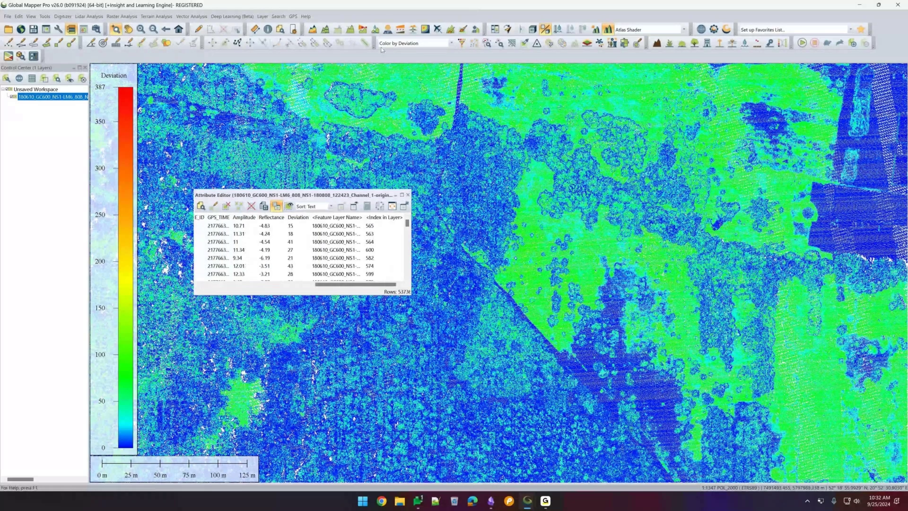
{"action": "left_click", "coordinate": [408, 195]}
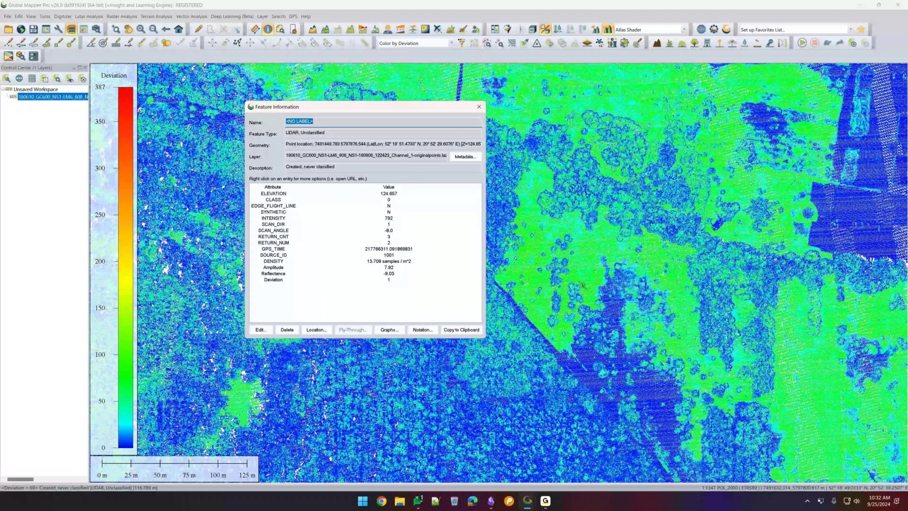
Close the queried point's feature information and examine the deviation coloring across the fields, tracks and tree stands.
{"action": "key", "text": "Escape"}
{"action": "scroll", "coordinate": [539, 229], "scroll_direction": "down", "scroll_amount": 5}
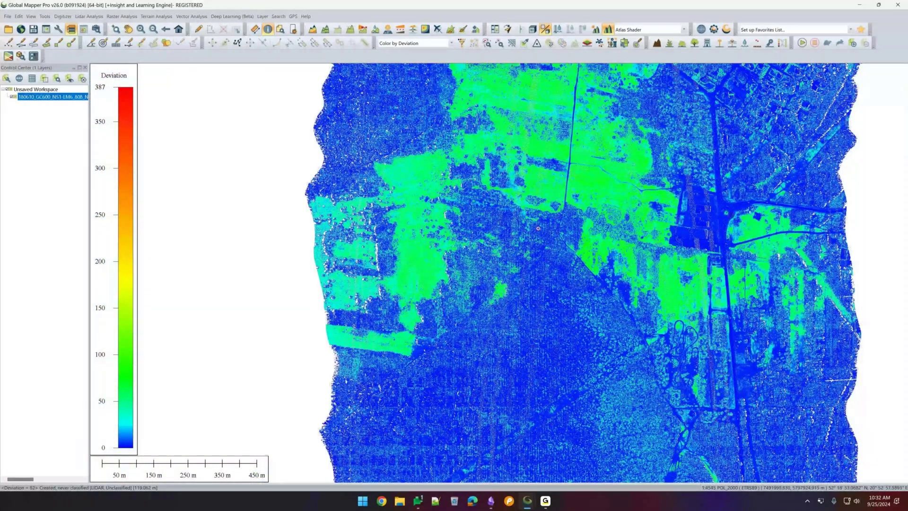
{"action": "scroll", "coordinate": [538, 229], "scroll_direction": "up", "scroll_amount": 5}
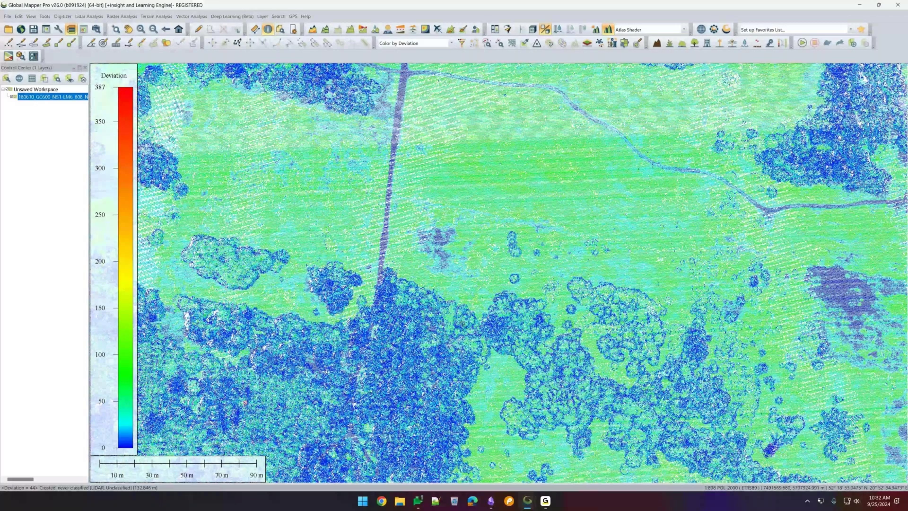
{"action": "left_click_drag", "start_coordinate": [404, 158], "coordinate": [168, 269]}
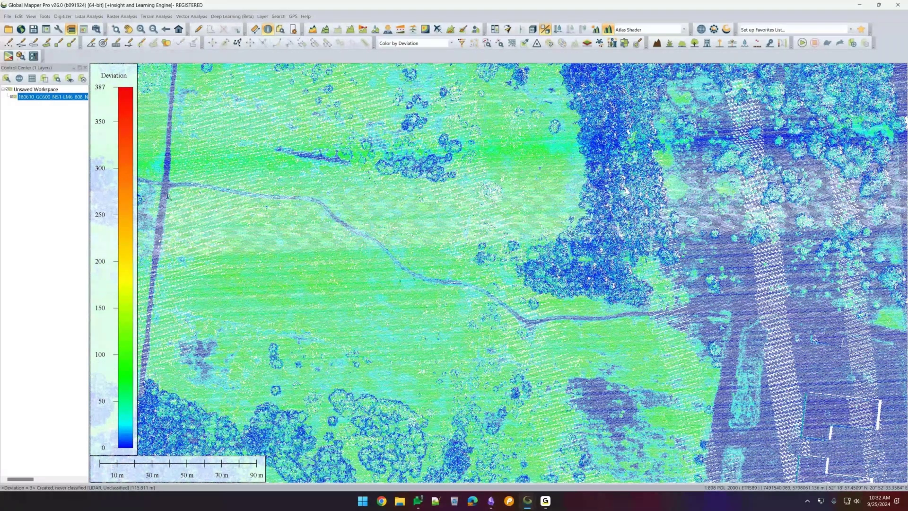
{"action": "left_click_drag", "start_coordinate": [168, 195], "coordinate": [331, 197]}
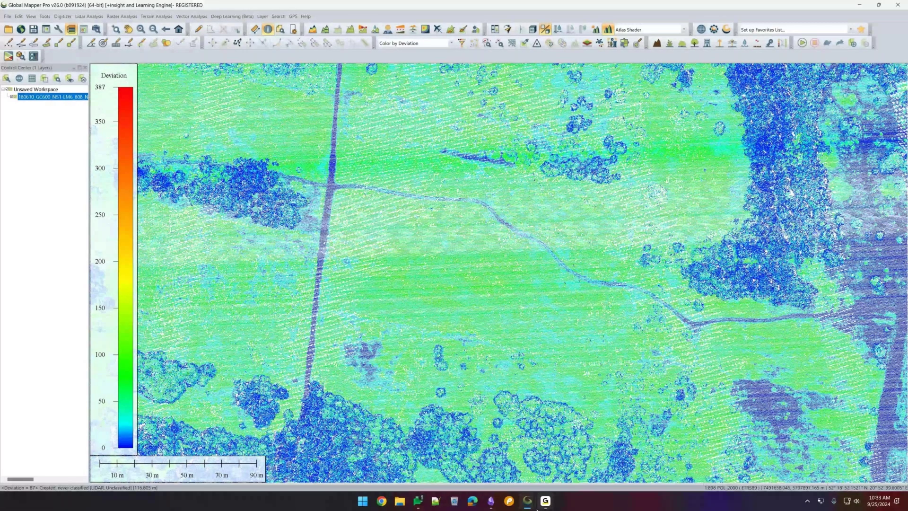
Switch to the Global Mapper window containing the Imagery layer and make a copy of that layer.
{"action": "mouse_move", "coordinate": [529, 502]}
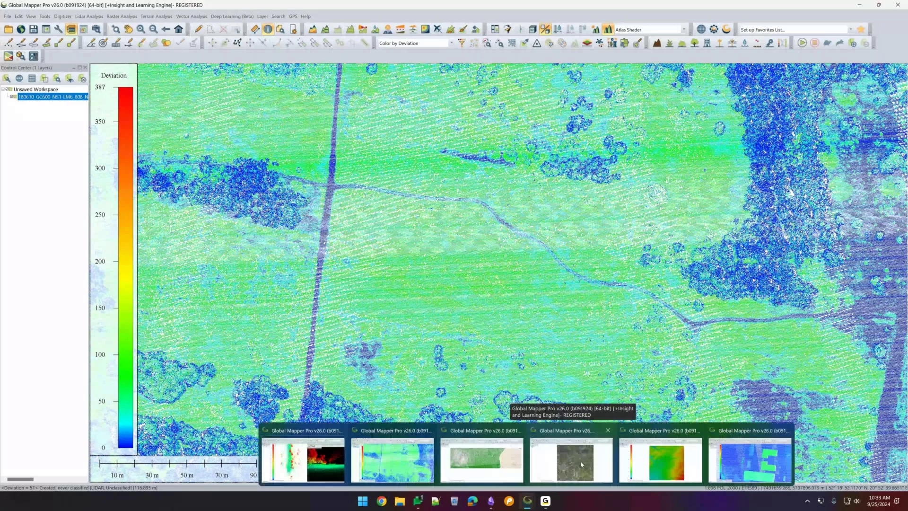
{"action": "left_click", "coordinate": [581, 464]}
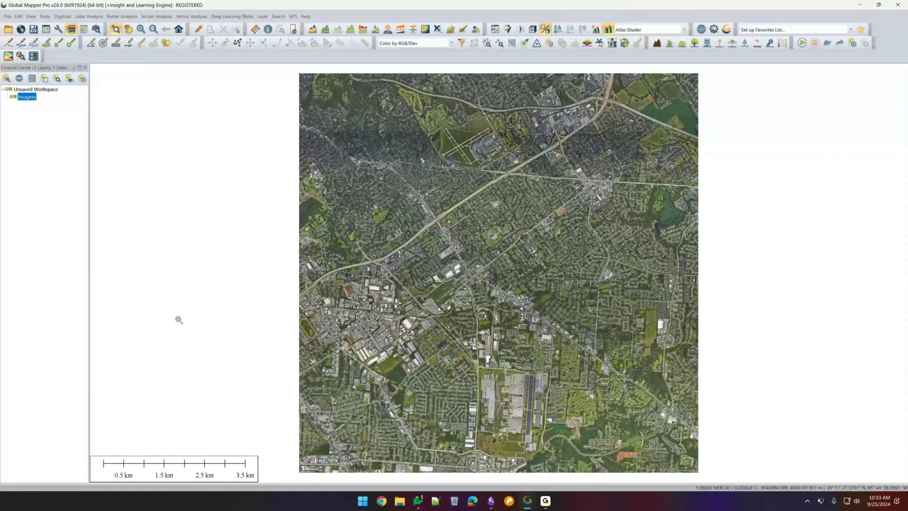
{"action": "left_click", "coordinate": [160, 261]}
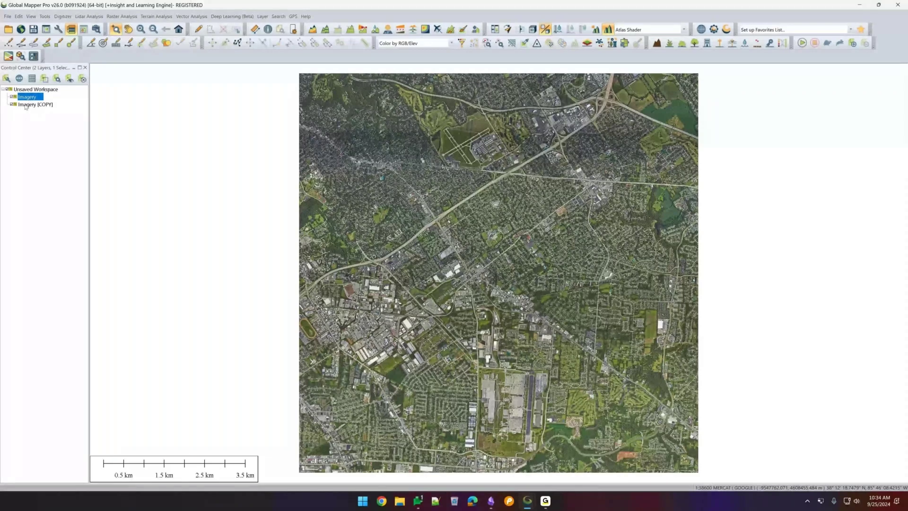
Apply a Linear (Custom Stretch) contrast adjustment to the Imagery [COPY] layer, and hide that layer.
{"action": "left_click", "coordinate": [26, 105]}
{"action": "double_click", "coordinate": [26, 106]}
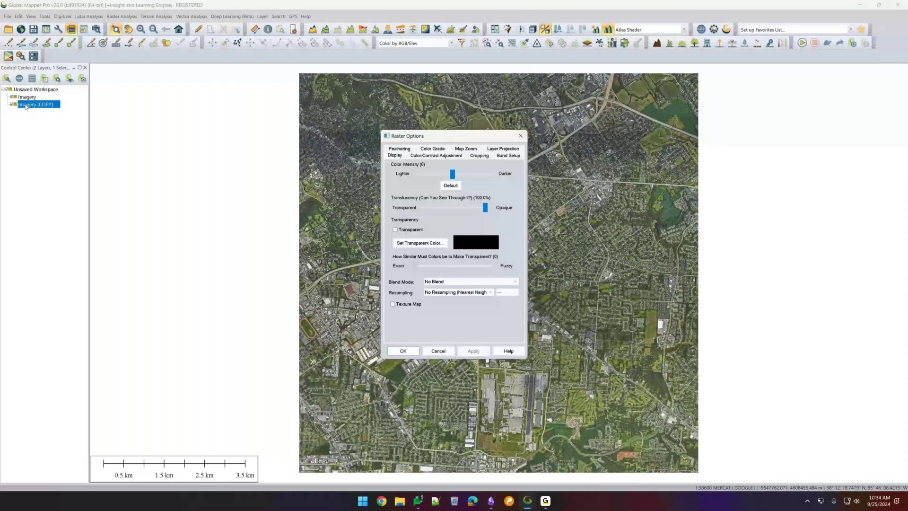
{"action": "left_click", "coordinate": [434, 156]}
{"action": "left_click", "coordinate": [396, 215]}
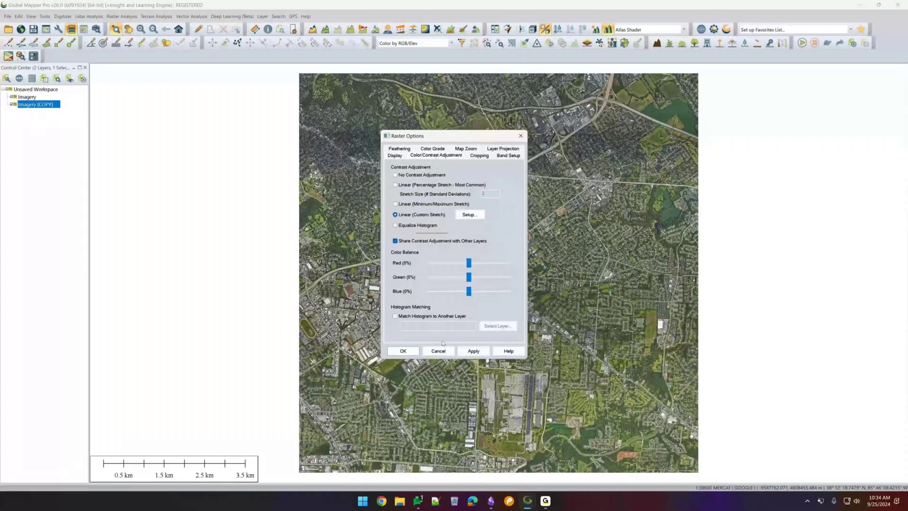
{"action": "left_click", "coordinate": [472, 352]}
{"action": "left_click", "coordinate": [474, 156]}
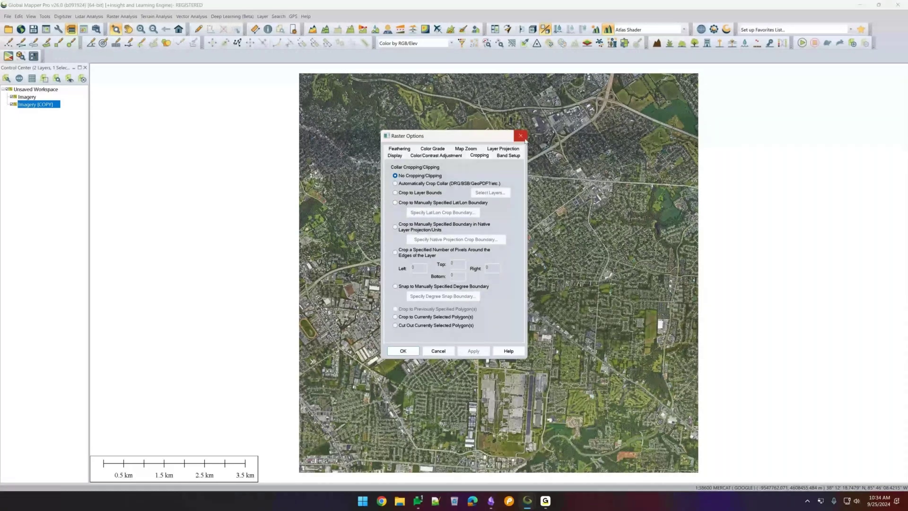
{"action": "left_click", "coordinate": [522, 139]}
{"action": "left_click", "coordinate": [11, 104]}
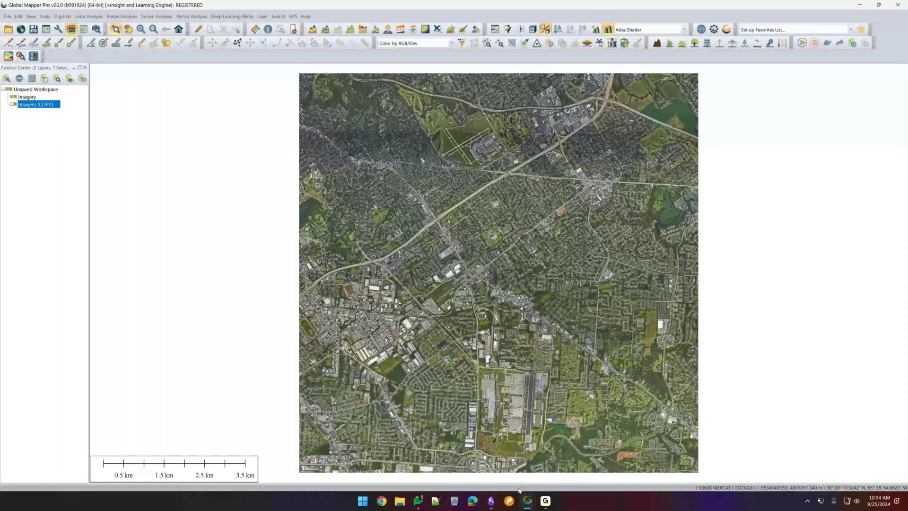
Switch to the Global Mapper window containing the Raster_Copy_Terrain.gmg layer and make a copy of that terrain layer.
{"action": "mouse_move", "coordinate": [527, 499]}
{"action": "left_click", "coordinate": [483, 466]}
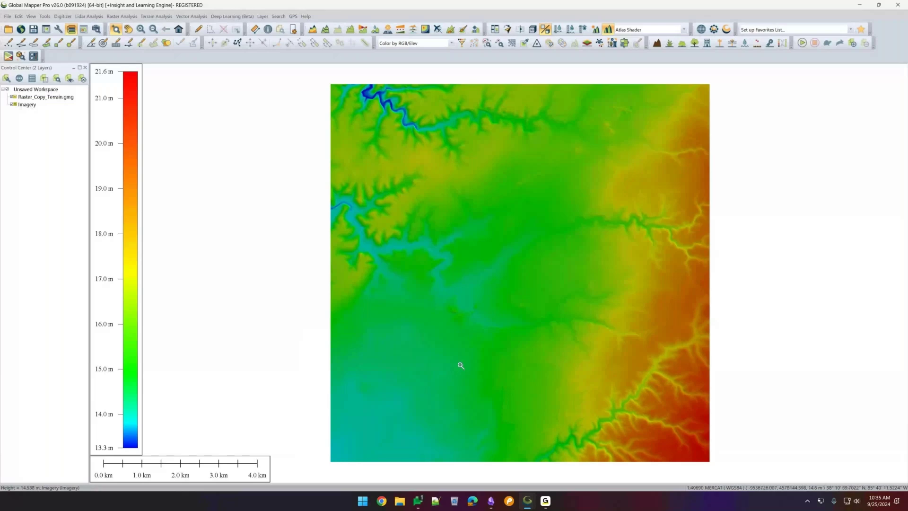
{"action": "left_click", "coordinate": [57, 97]}
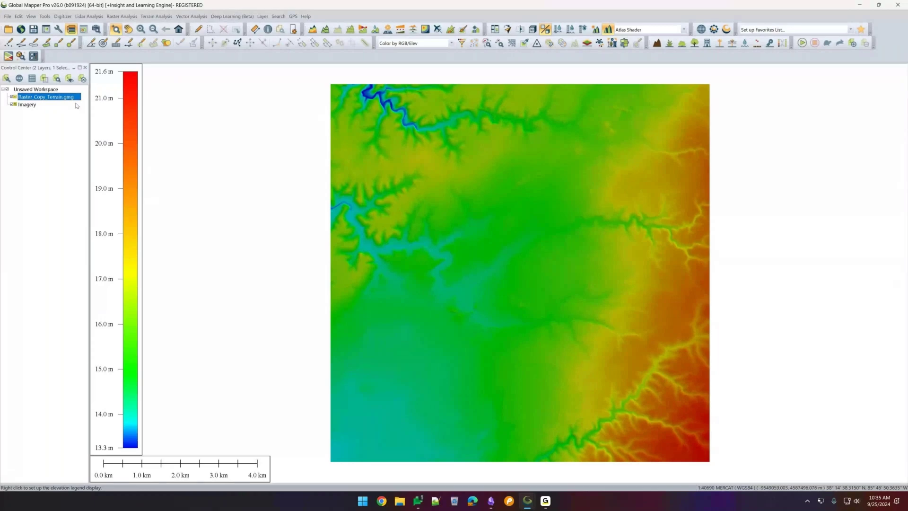
{"action": "key", "text": "ctrl+c"}
{"action": "key", "text": "ctrl+v"}
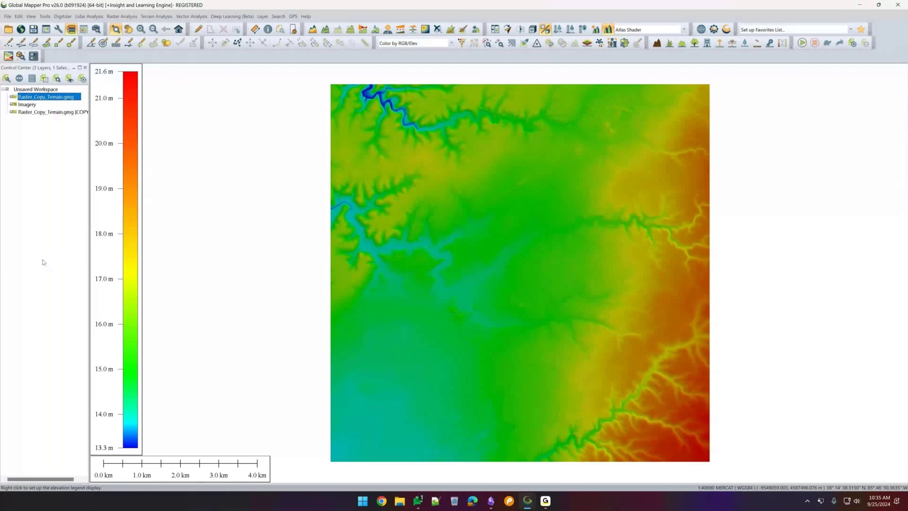
Review the copied terrain layer's Elevation Options without changes, and look through the available raster and terrain analysis tools.
{"action": "double_click", "coordinate": [20, 115]}
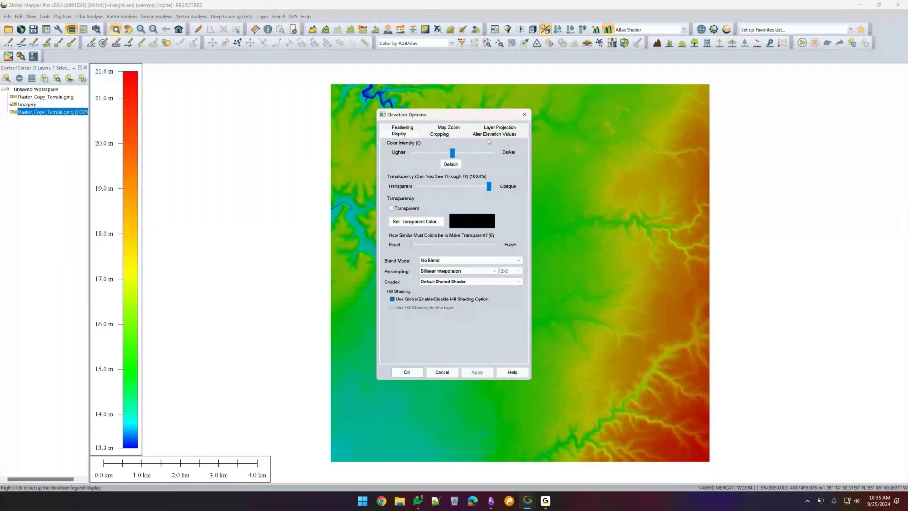
{"action": "left_click", "coordinate": [524, 115]}
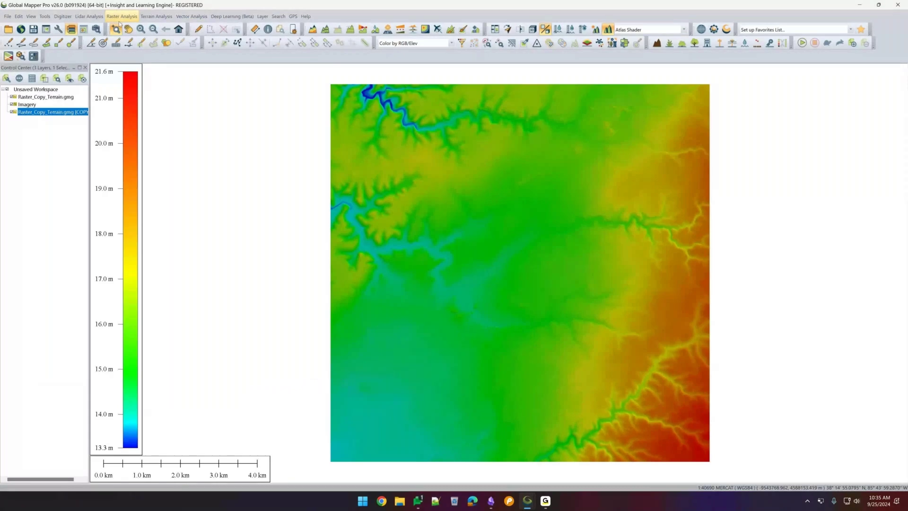
{"action": "left_click", "coordinate": [121, 17]}
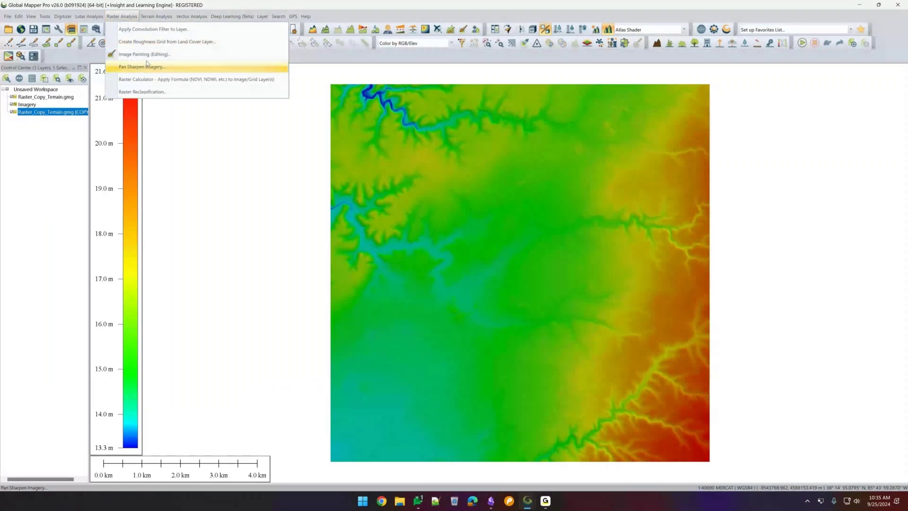
{"action": "mouse_move", "coordinate": [150, 20]}
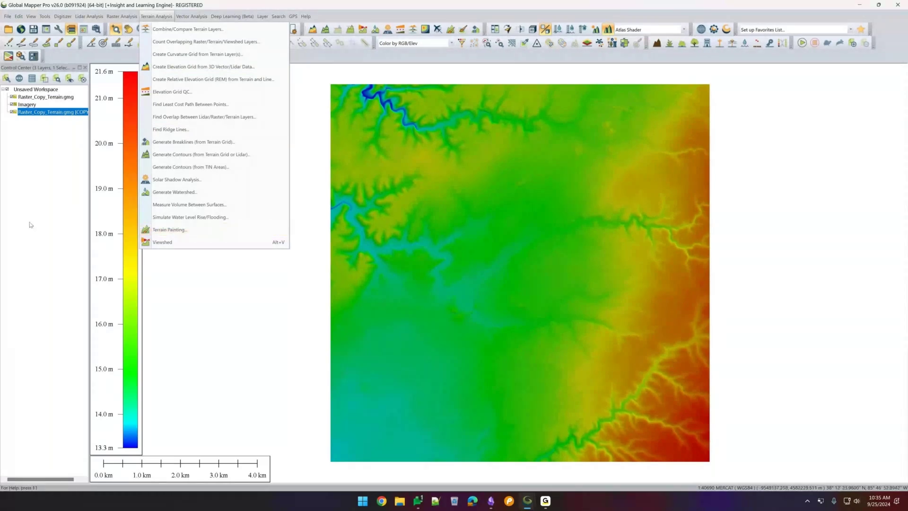
{"action": "key", "text": "Escape"}
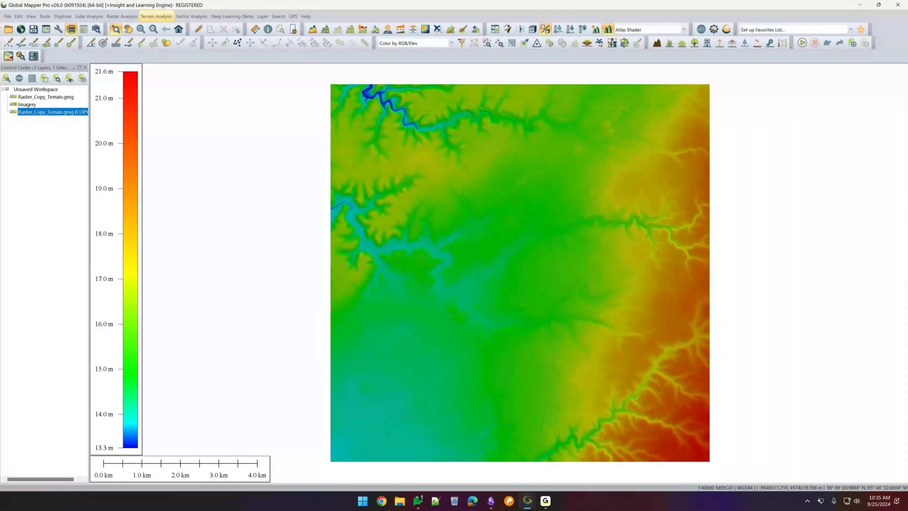
{"action": "left_click", "coordinate": [63, 355]}
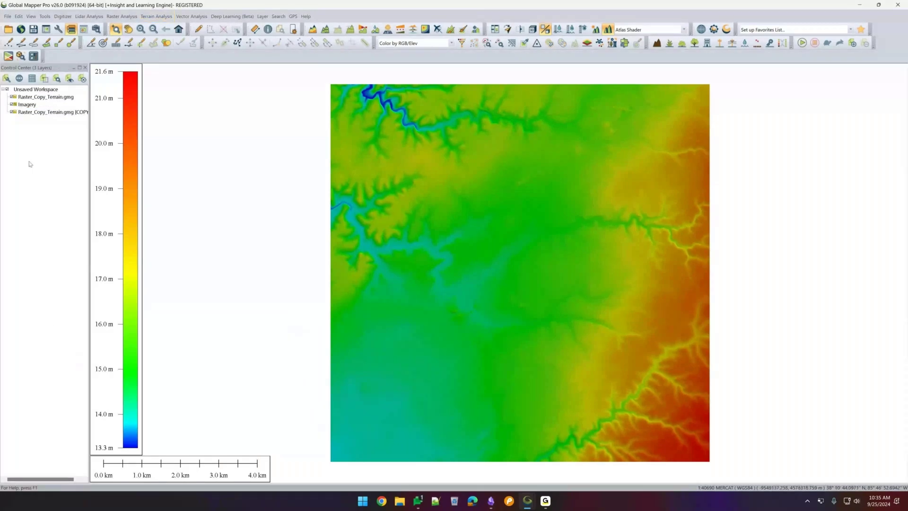
Switch to the Global Mapper window with the Cesium_Export.gmw workspace and open the export format selection for the original lidar point cloud layer.
{"action": "mouse_move", "coordinate": [528, 502]}
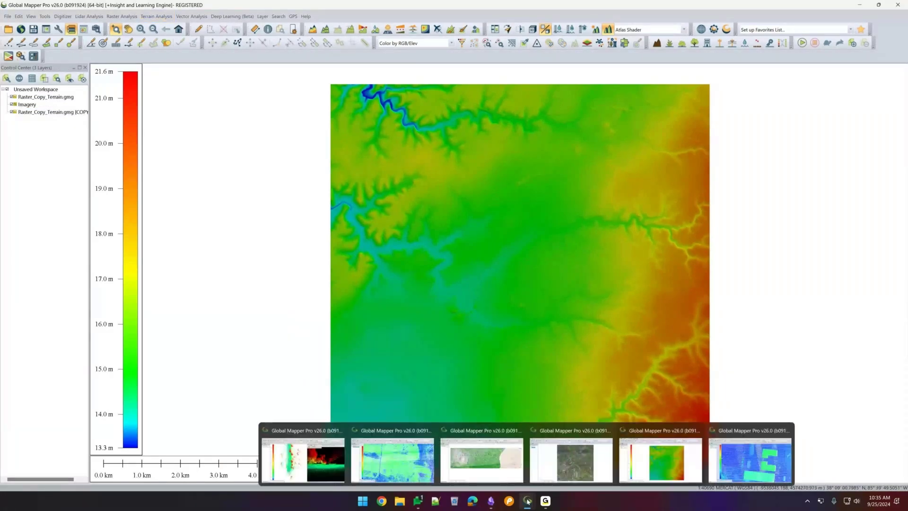
{"action": "left_click", "coordinate": [736, 436]}
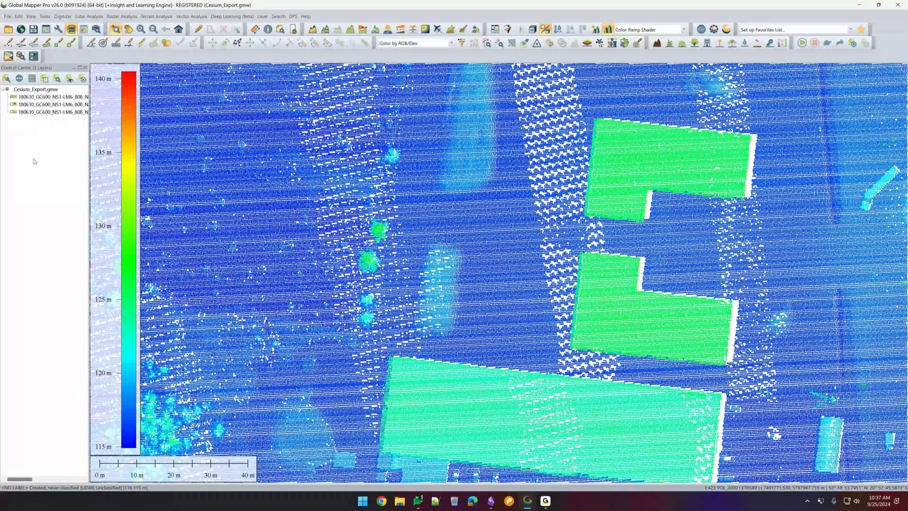
{"action": "right_click", "coordinate": [57, 97]}
{"action": "mouse_move", "coordinate": [142, 340]}
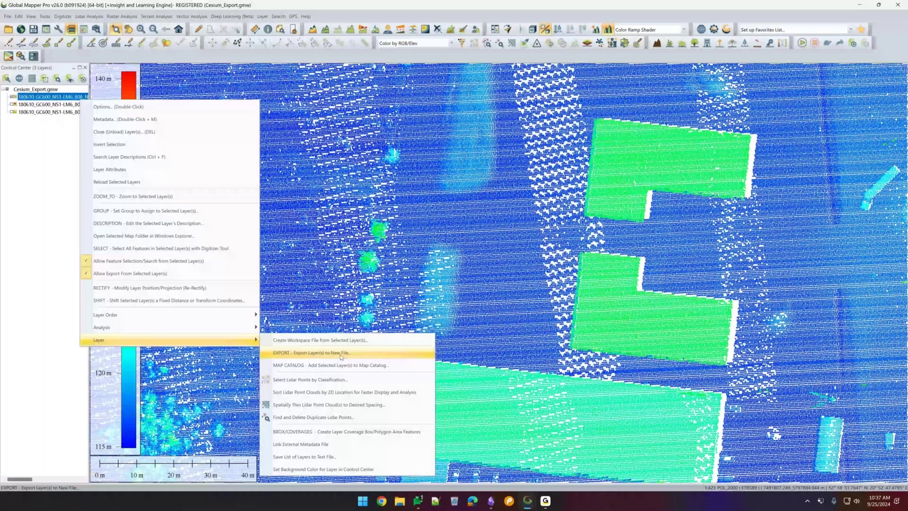
{"action": "left_click", "coordinate": [341, 356]}
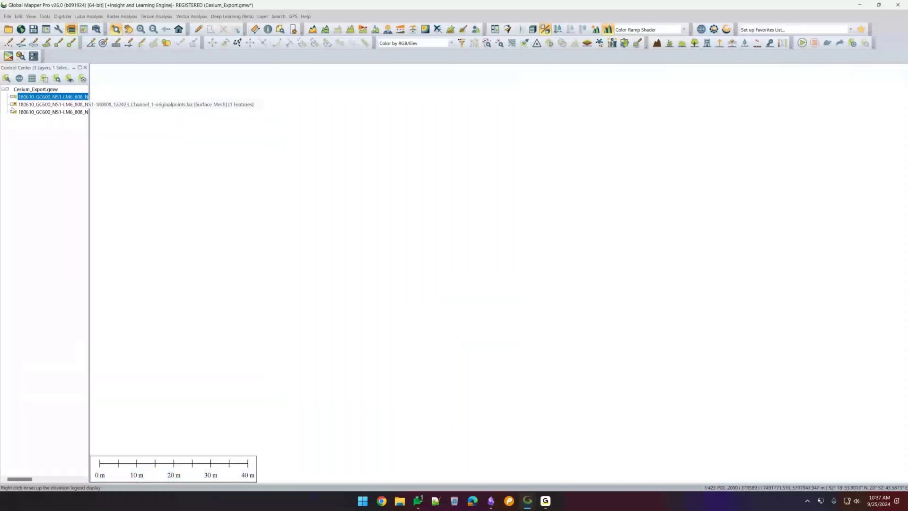
Display the Surface Mesh layer, find Cesium 3D Tiles among its export formats, and cancel the export.
{"action": "left_click", "coordinate": [12, 106]}
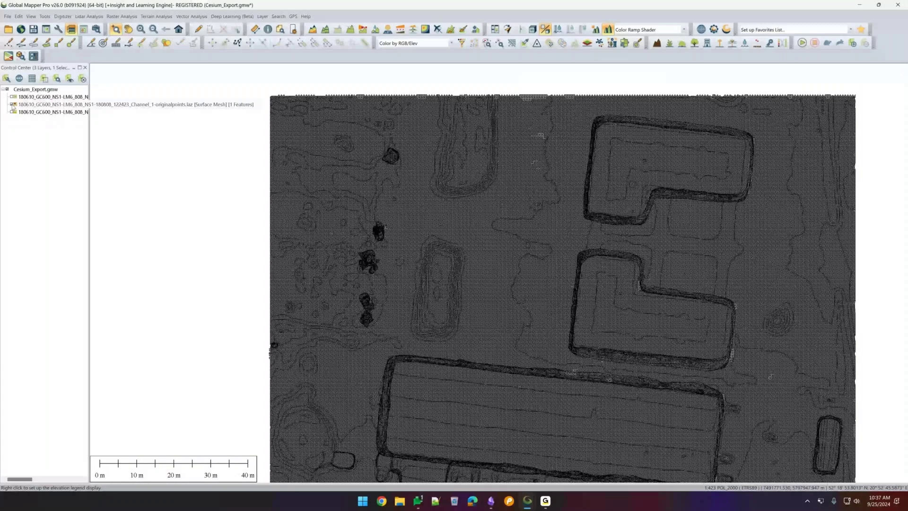
{"action": "right_click", "coordinate": [64, 104]}
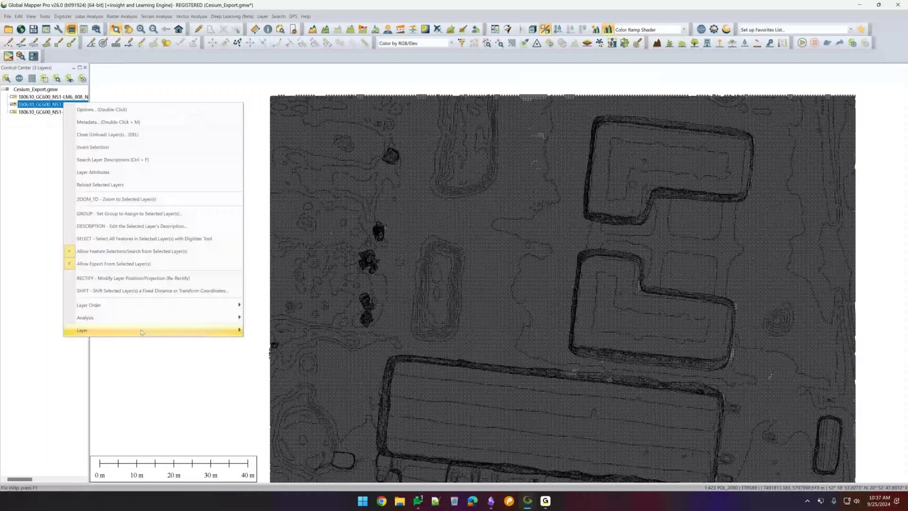
{"action": "mouse_move", "coordinate": [142, 330]}
{"action": "left_click", "coordinate": [341, 344]}
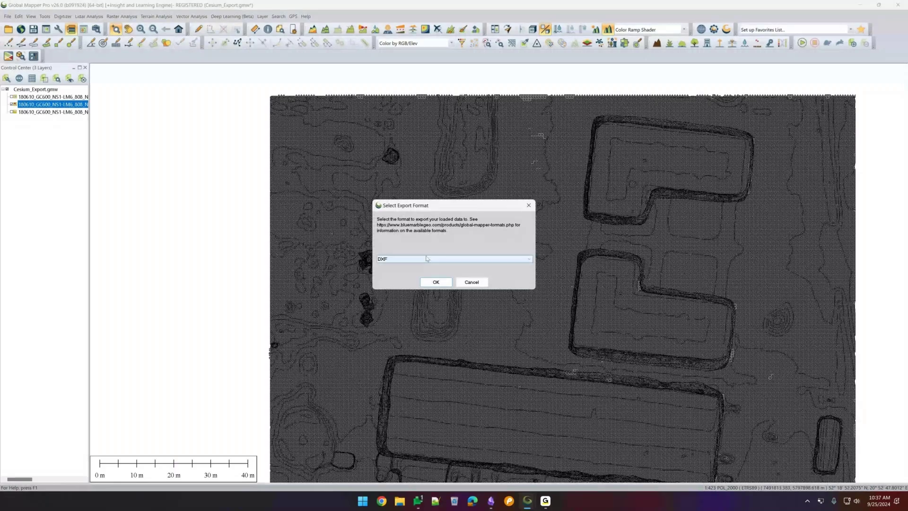
{"action": "left_click", "coordinate": [474, 259]}
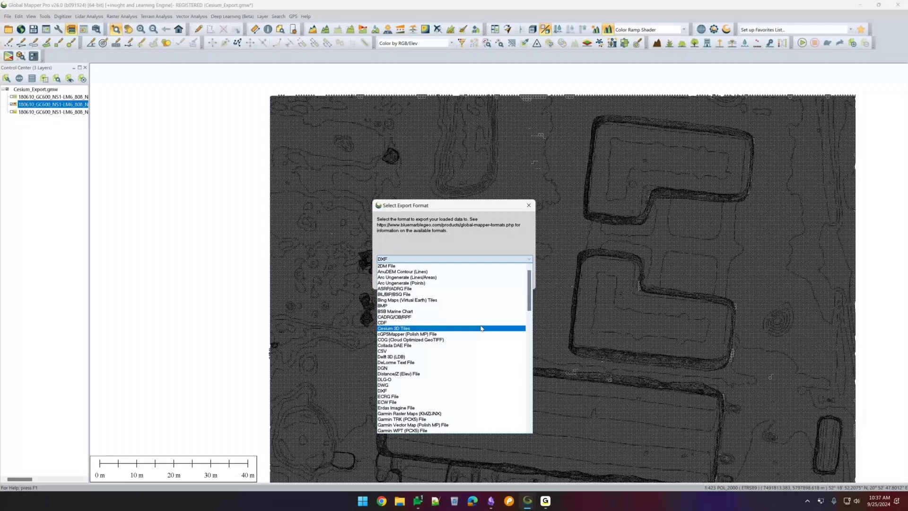
{"action": "key", "text": "Escape"}
{"action": "key", "text": "Escape"}
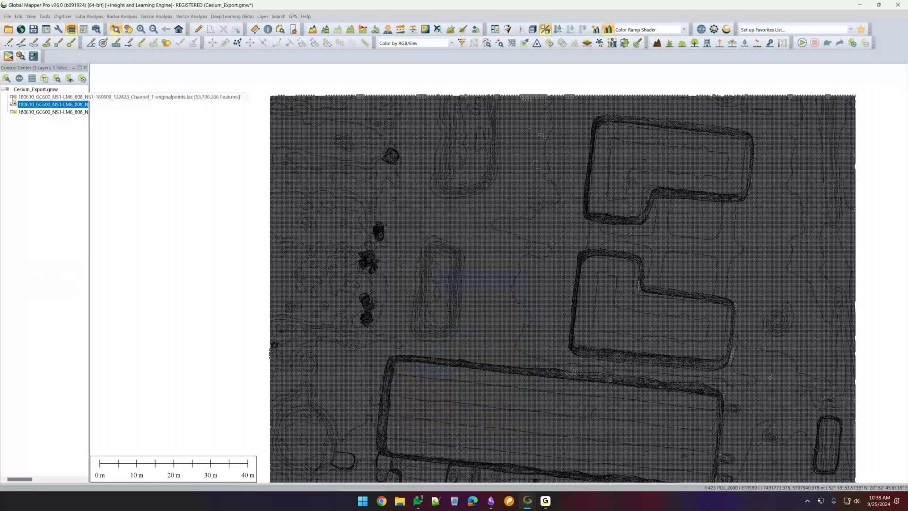
Display only the DTM Elevation Values layer, find Cesium Terrain Tiles among its export formats, and cancel the export.
{"action": "left_click", "coordinate": [13, 97]}
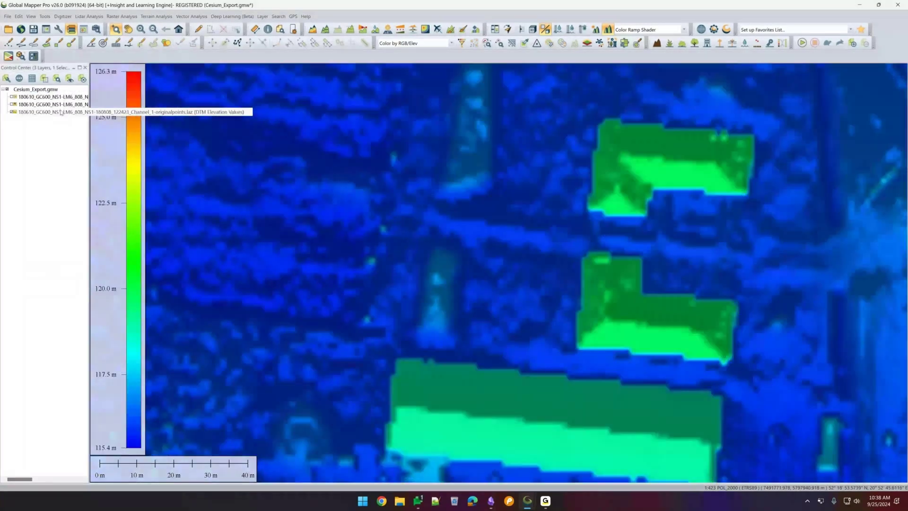
{"action": "right_click", "coordinate": [60, 112]}
{"action": "left_click", "coordinate": [95, 137]}
{"action": "left_click", "coordinate": [428, 258]}
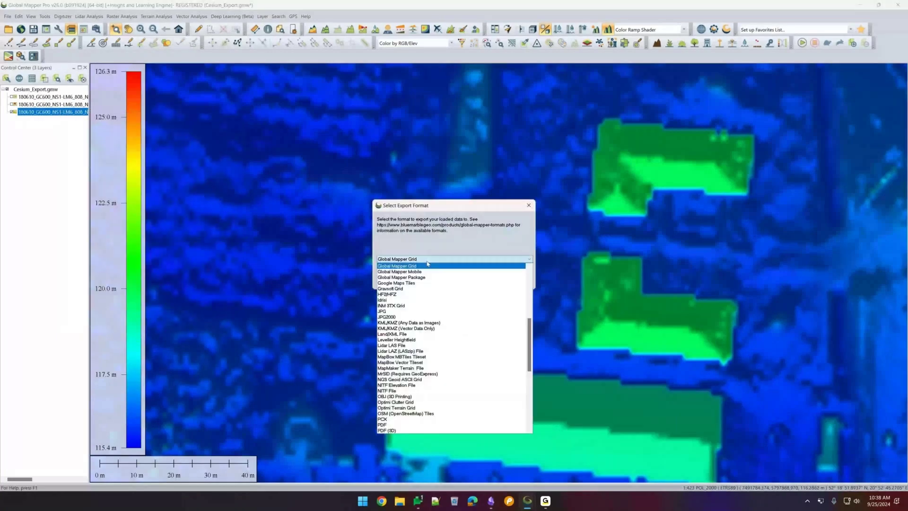
{"action": "scroll", "coordinate": [448, 322], "scroll_direction": "up", "scroll_amount": 9}
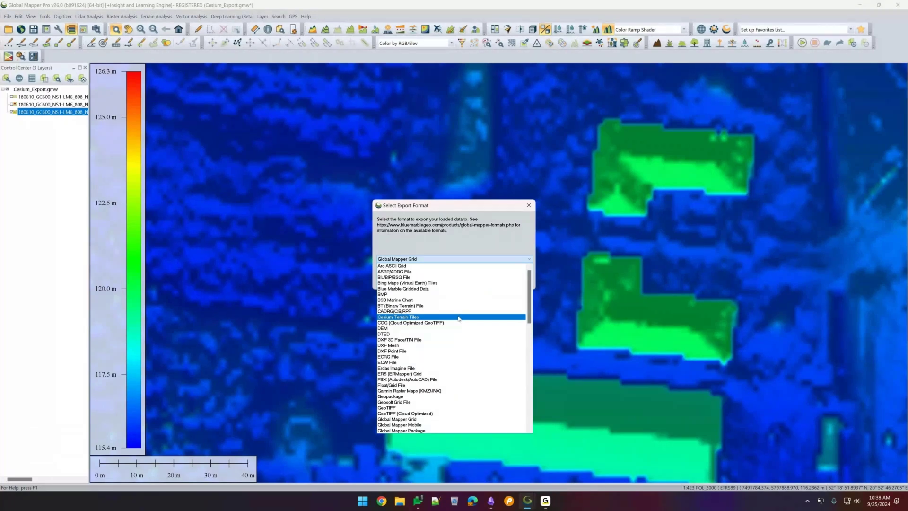
{"action": "left_click", "coordinate": [317, 478]}
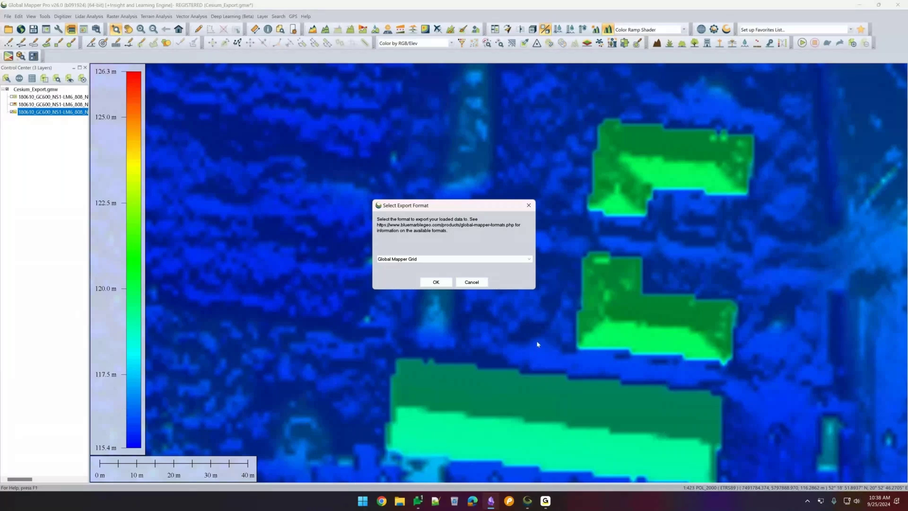
{"action": "left_click", "coordinate": [479, 282]}
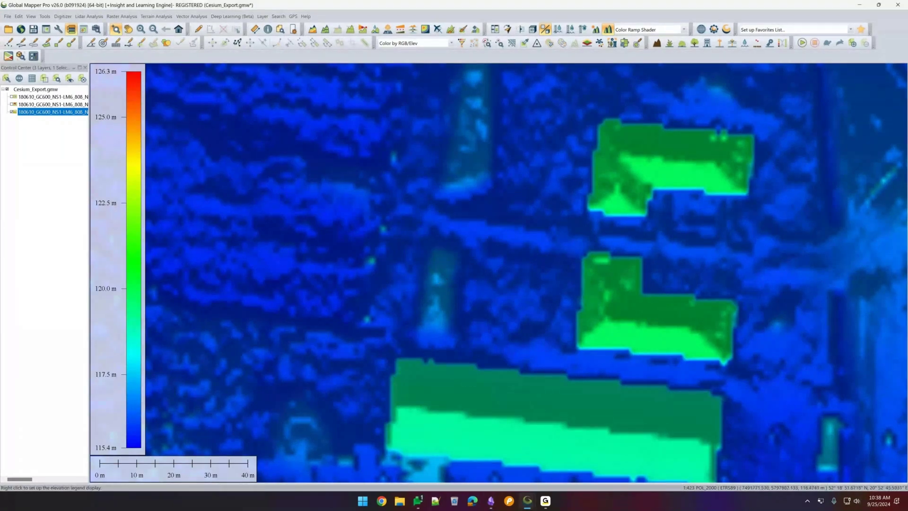
{"action": "key", "text": "alt+Tab"}
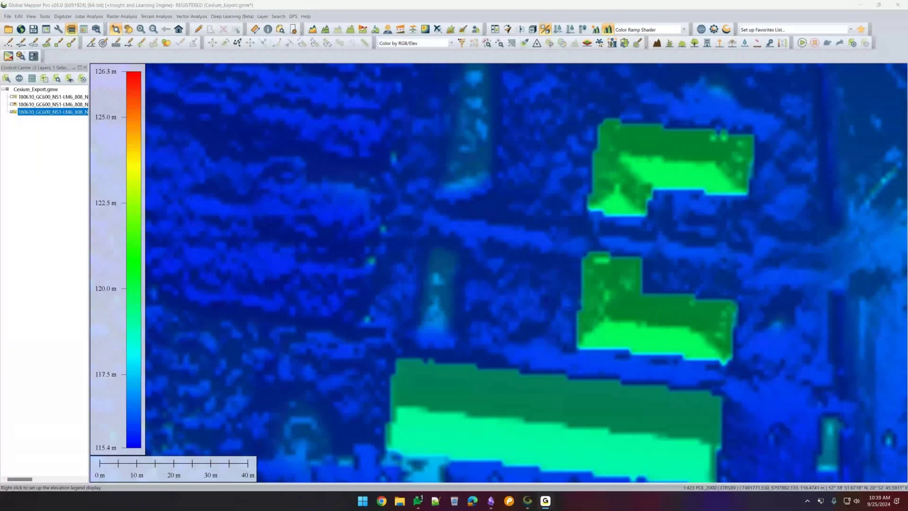
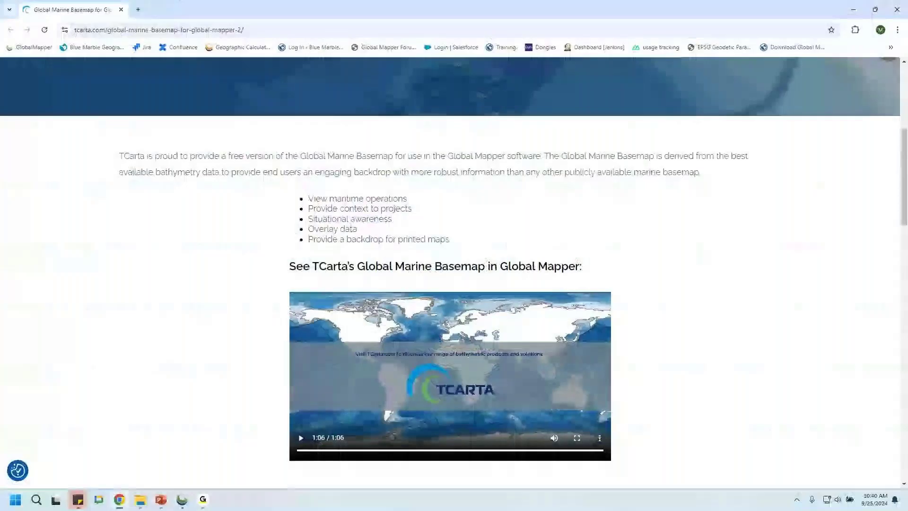
Review TCarta's Global Marine Basemap for Global Mapper web page, from its heading down to the embedded video.
{"action": "scroll", "coordinate": [171, 290], "scroll_direction": "up", "scroll_amount": 5}
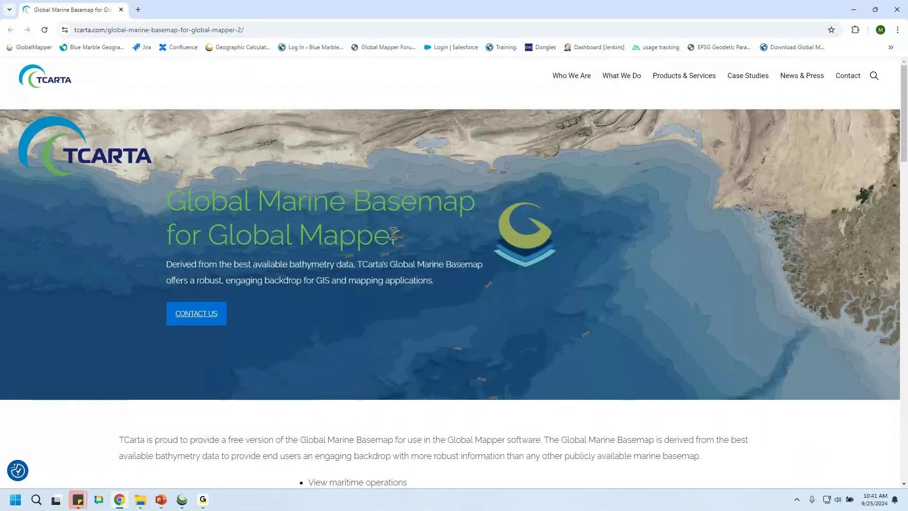
{"action": "scroll", "coordinate": [457, 199], "scroll_direction": "down", "scroll_amount": 2}
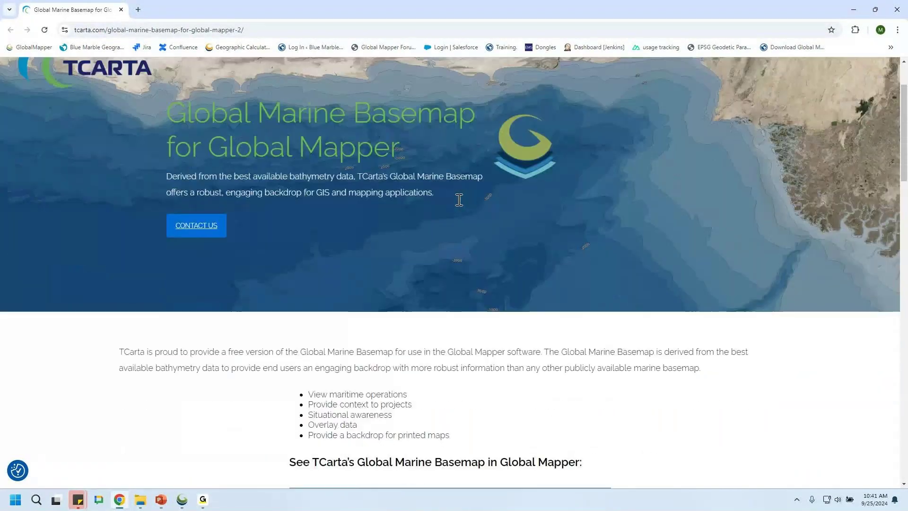
{"action": "scroll", "coordinate": [514, 289], "scroll_direction": "down", "scroll_amount": 4}
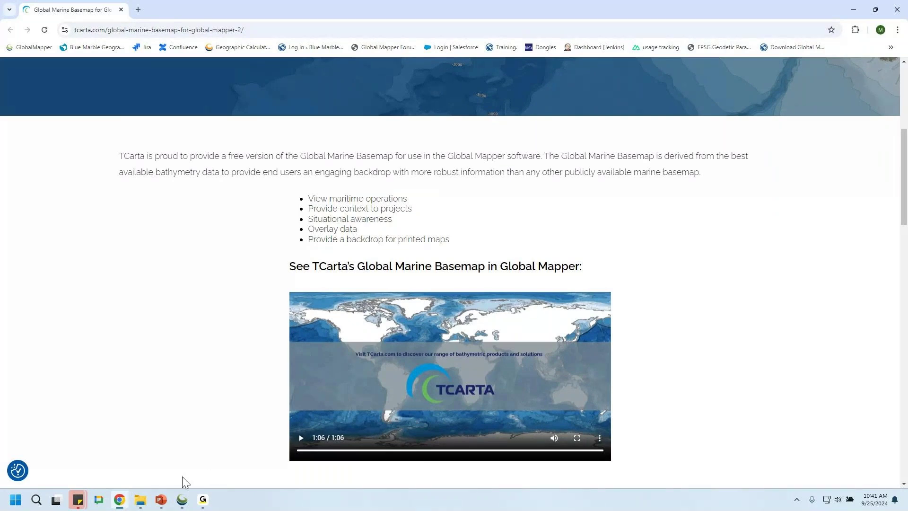
Switch to the empty Global Mapper Pro window and open the online data source selection.
{"action": "mouse_move", "coordinate": [183, 500]}
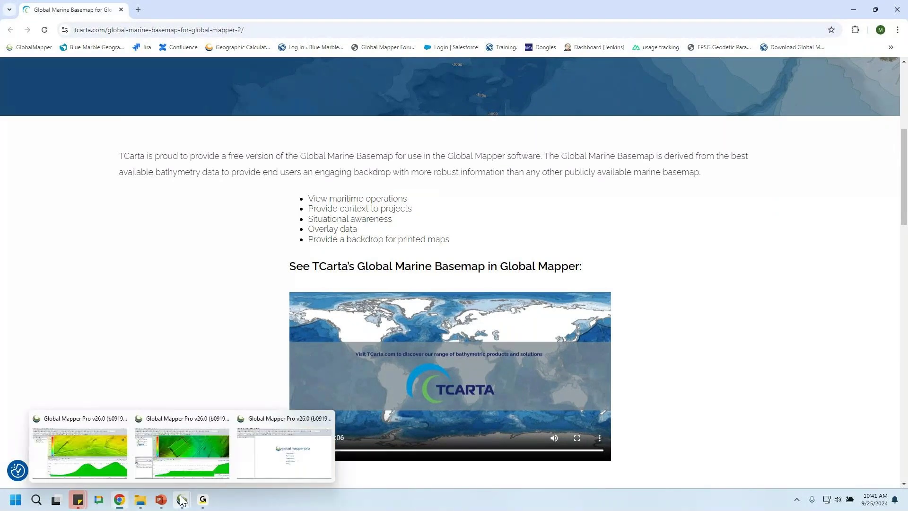
{"action": "left_click", "coordinate": [262, 460]}
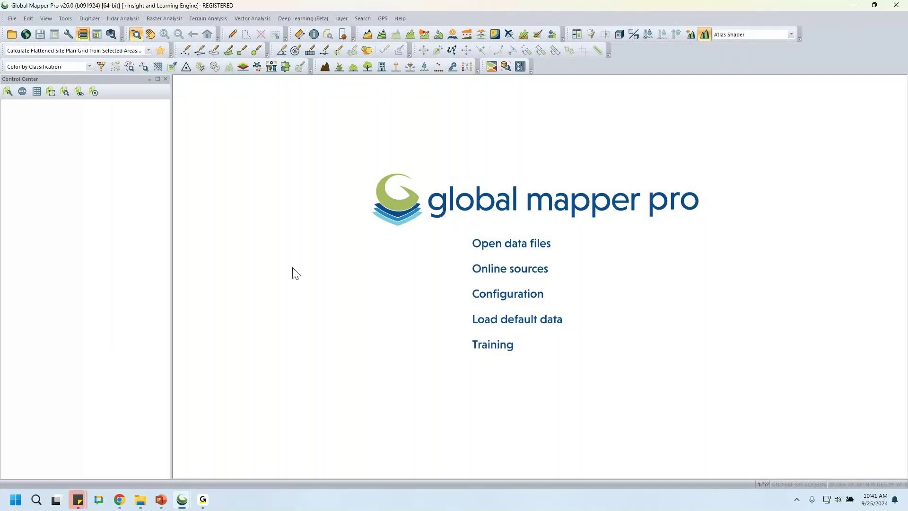
{"action": "left_click", "coordinate": [8, 21]}
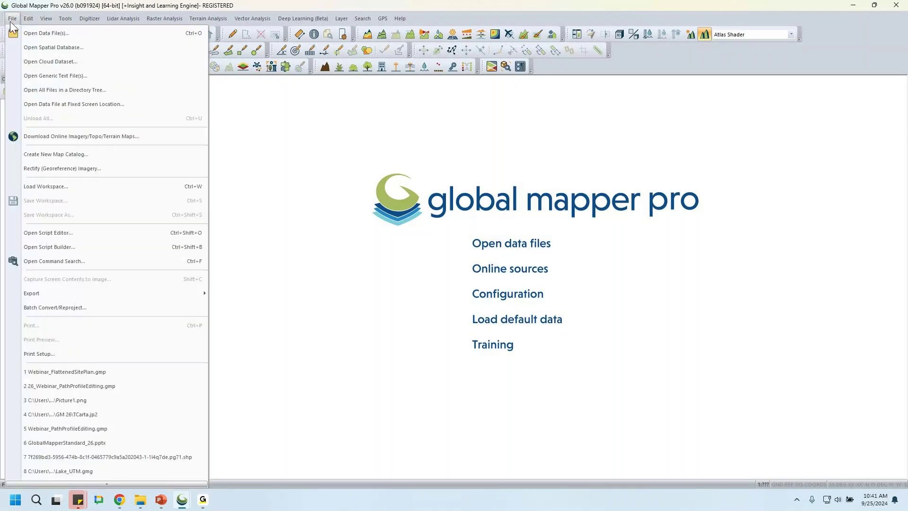
{"action": "key", "text": "Escape"}
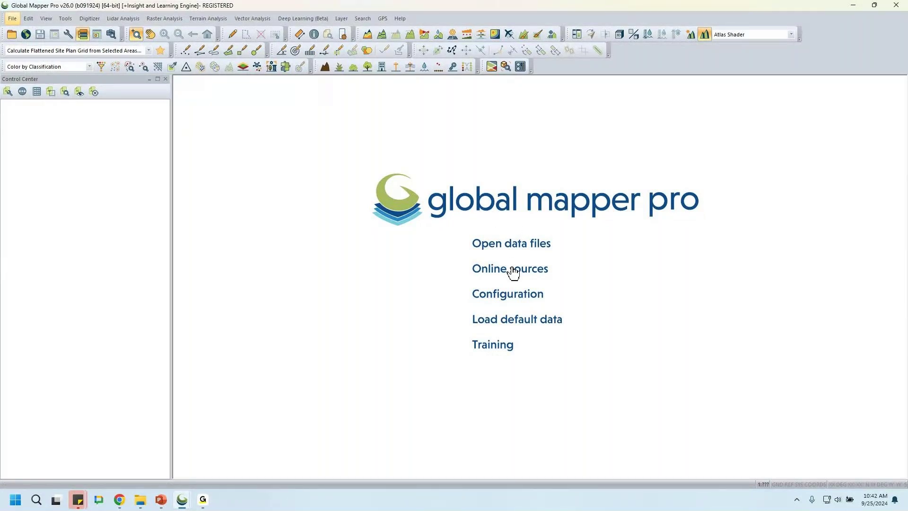
{"action": "key", "text": "Escape"}
{"action": "left_click", "coordinate": [513, 273]}
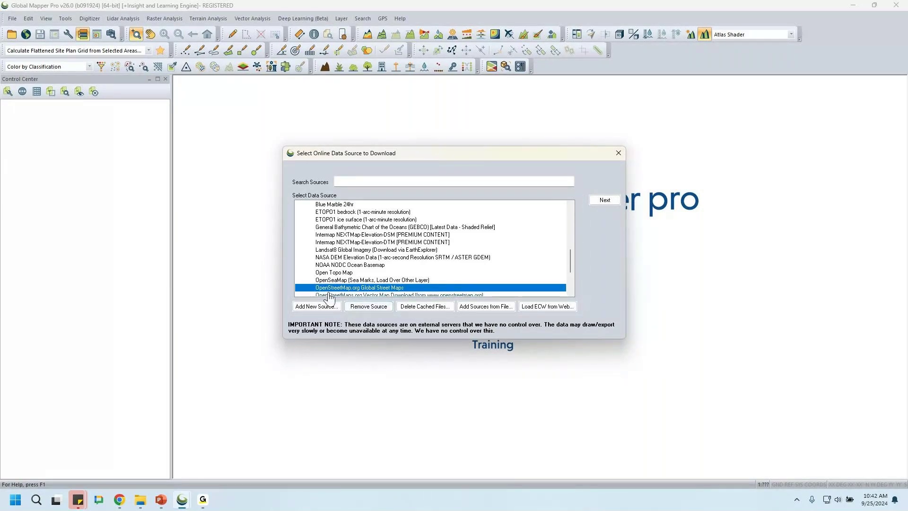
Search the online data sources for "tca" to find the TCarta Global Marine Basemap.
{"action": "left_click", "coordinate": [368, 183]}
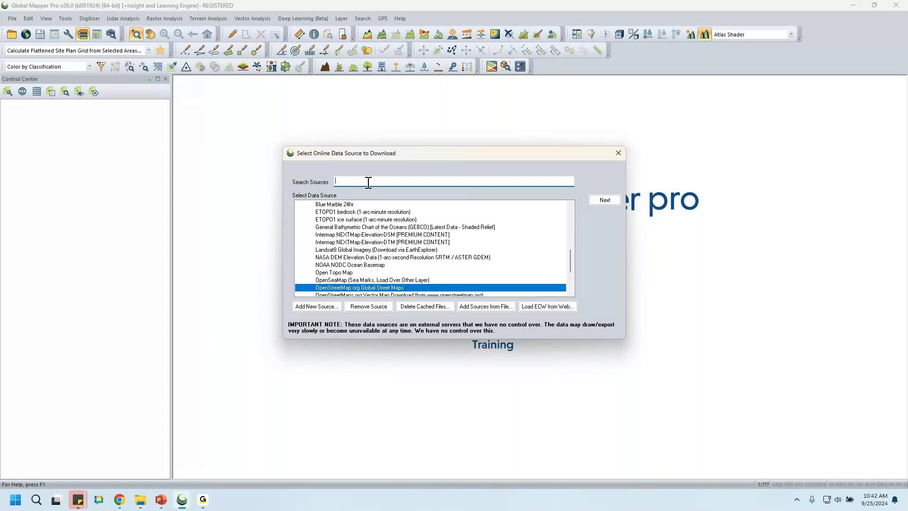
{"action": "type", "text": "t"}
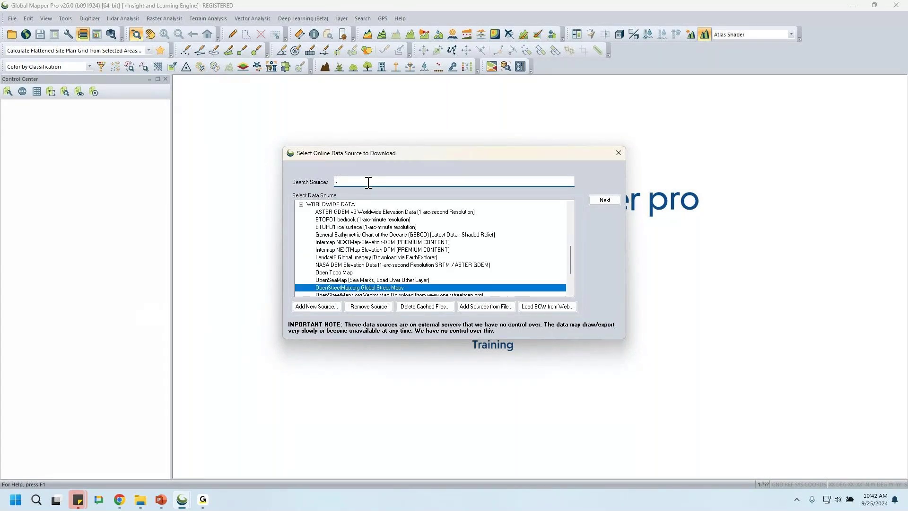
{"action": "type", "text": "c"}
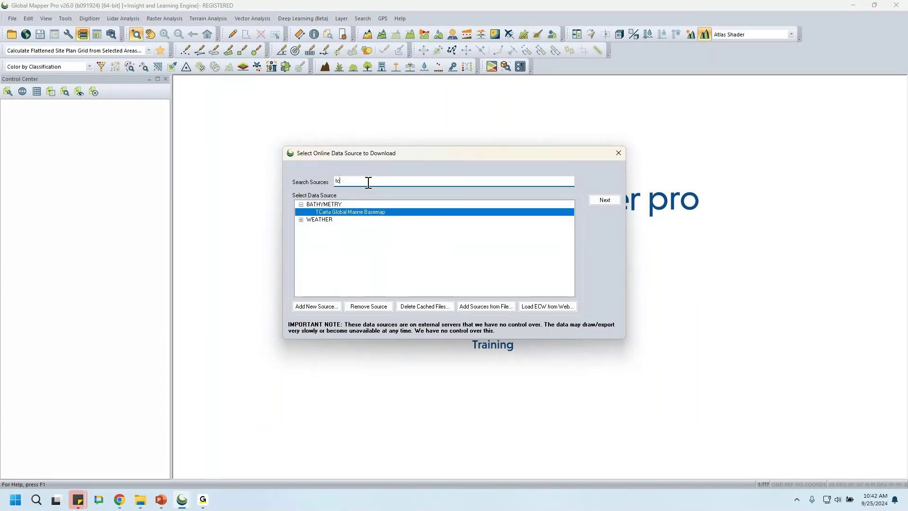
{"action": "type", "text": "a"}
Replace the online source search text with "openstr" to find the OpenStreetMap sources.
{"action": "left_click_drag", "start_coordinate": [357, 181], "coordinate": [287, 180]}
{"action": "left_click", "coordinate": [365, 181]}
{"action": "key", "text": "BackSpace"}
{"action": "key", "text": "BackSpace"}
{"action": "key", "text": "BackSpace"}
{"action": "type", "text": "open"}
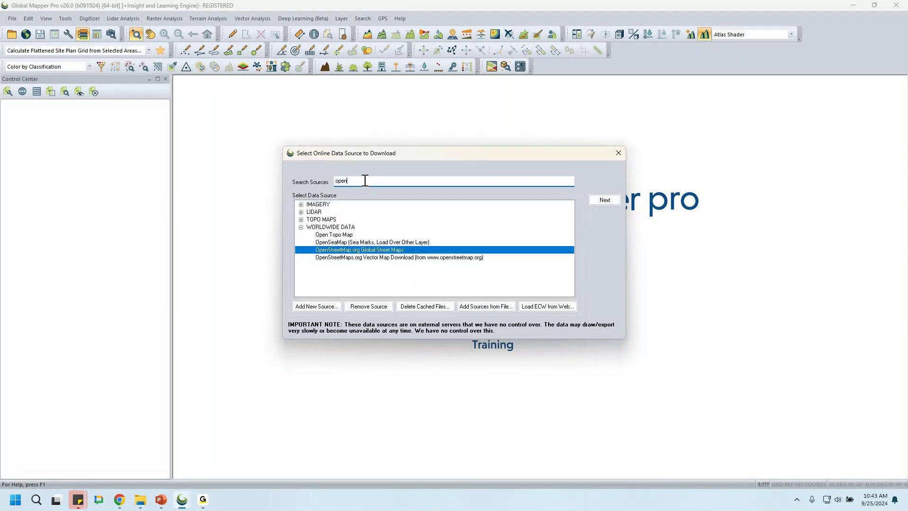
{"action": "type", "text": "str"}
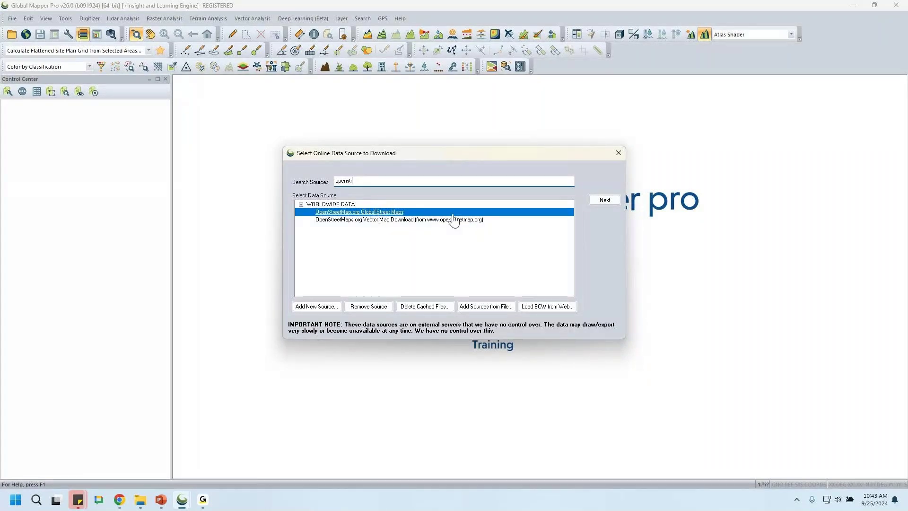
Choose OpenStreetMap.org Global Street Maps, bring up its connection settings, and close them without connecting.
{"action": "left_click", "coordinate": [420, 212]}
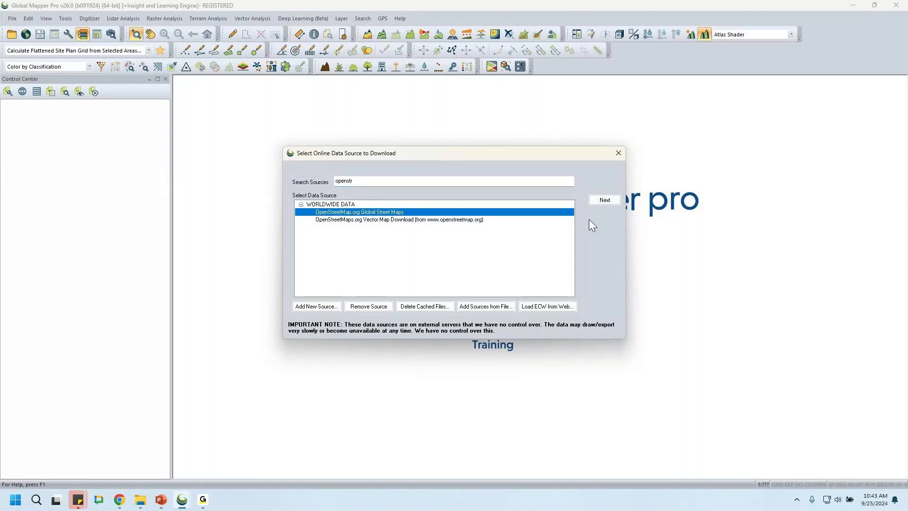
{"action": "key", "text": "Return"}
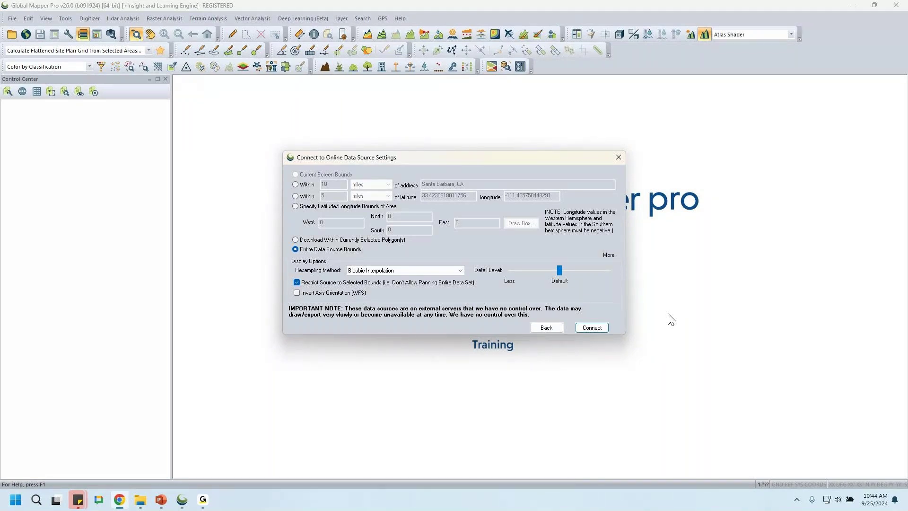
{"action": "left_click", "coordinate": [617, 163]}
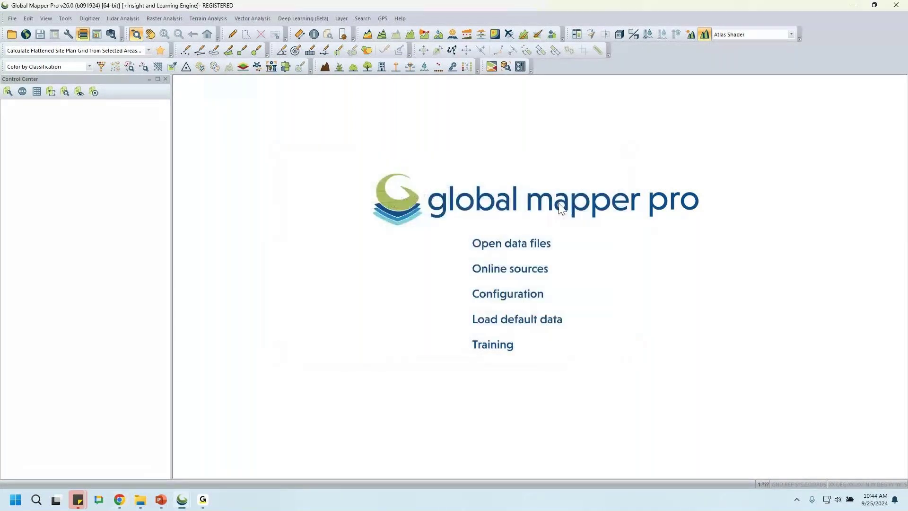